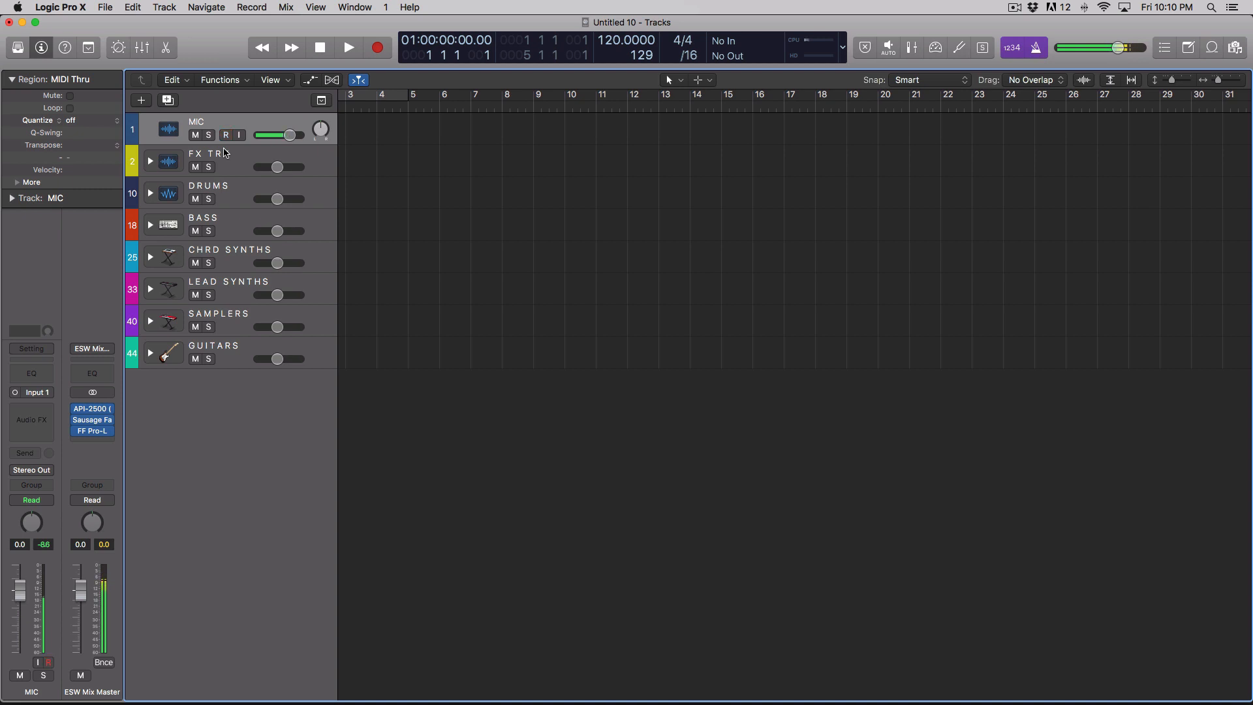
- Select the FX TRX, DRUMS and MIC tracks in turn to view their channel strips and the ESW Mix Master effects
left_click(227, 157)
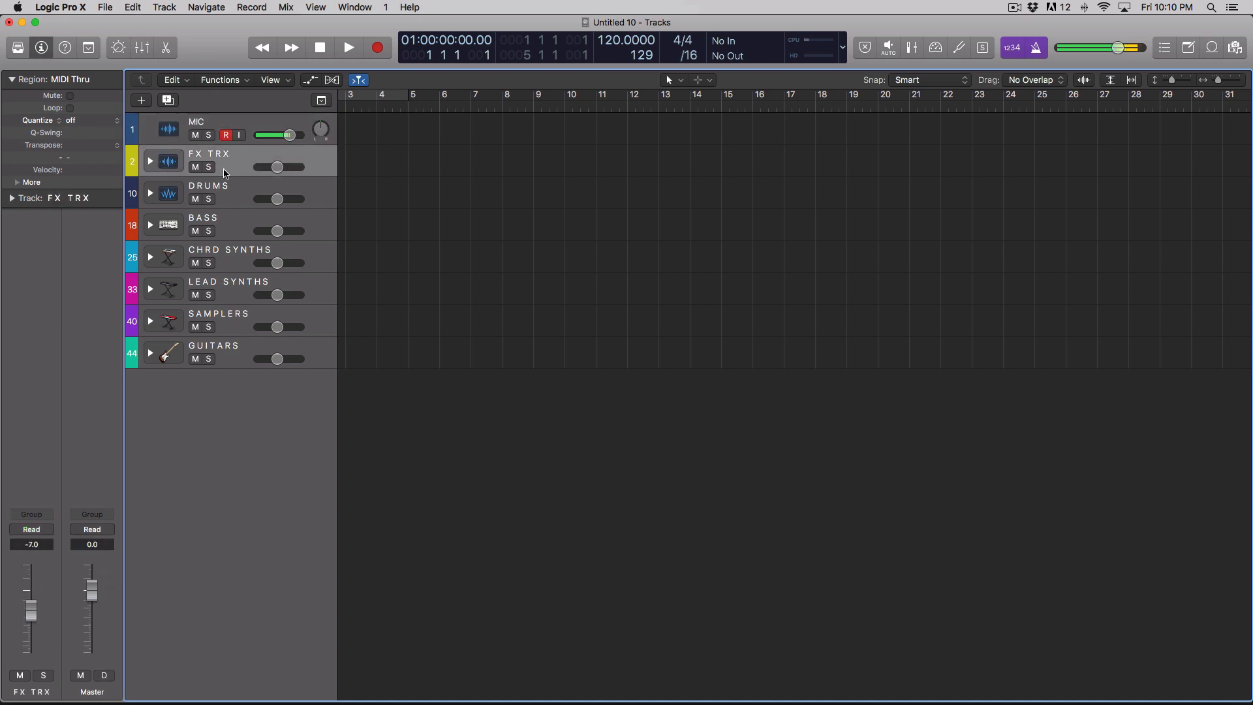
left_click(230, 185)
left_click(234, 153)
left_click(233, 122)
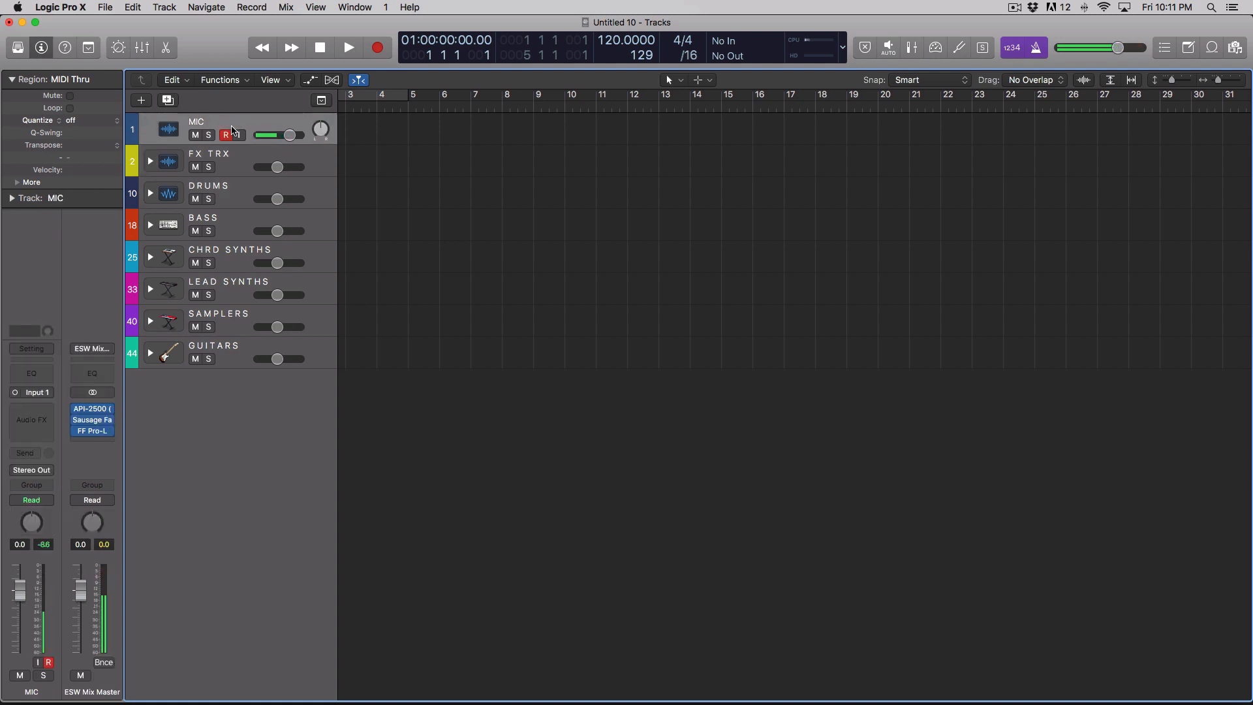
mouse_move(102, 408)
- Expand the FX TRX stack to view the FX tracks inside it, and collapse it again
left_click(241, 154)
left_click(242, 183)
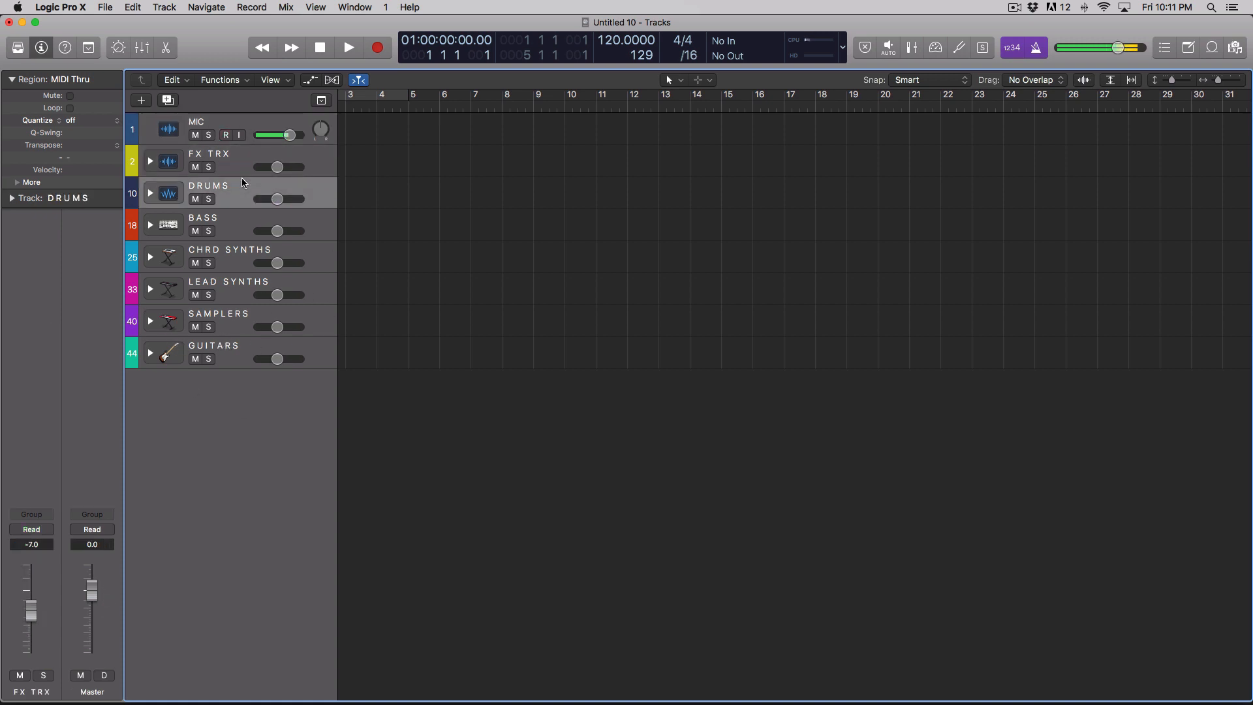
left_click(238, 214)
left_click(234, 163)
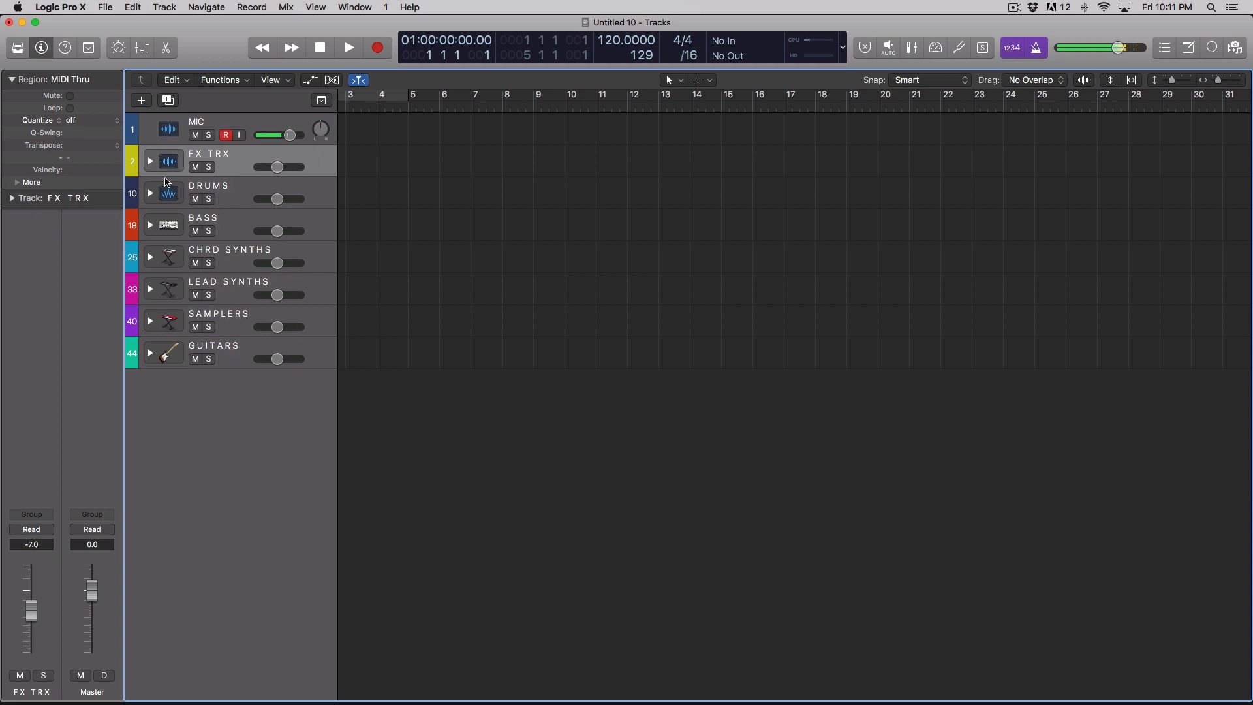
left_click(151, 162)
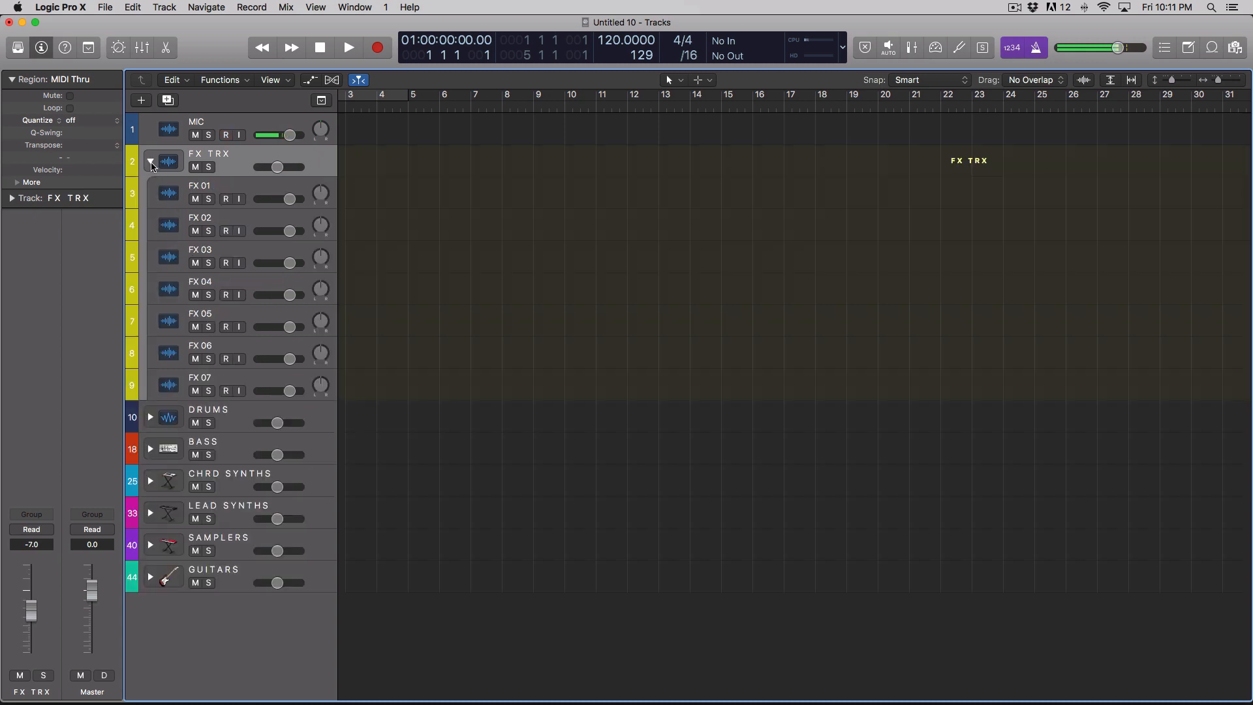
left_click(151, 162)
- Expand the DRUMS stack, step through its tracks to MASCHINE, and collapse the stack
left_click(151, 194)
key("Down")
key("Down")
key("Down")
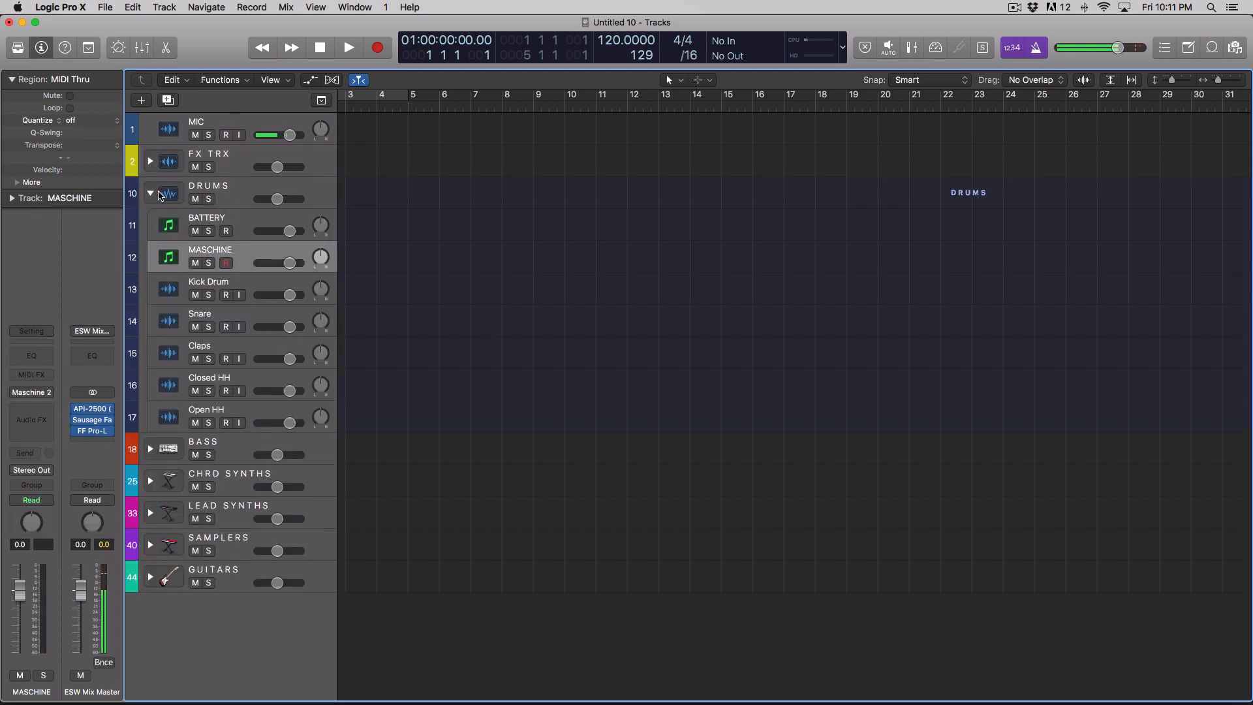
left_click(152, 194)
- Select all the stacks from FX TRX to GUITARS and view their volume faders in the mixer before hiding it
left_click(229, 164)
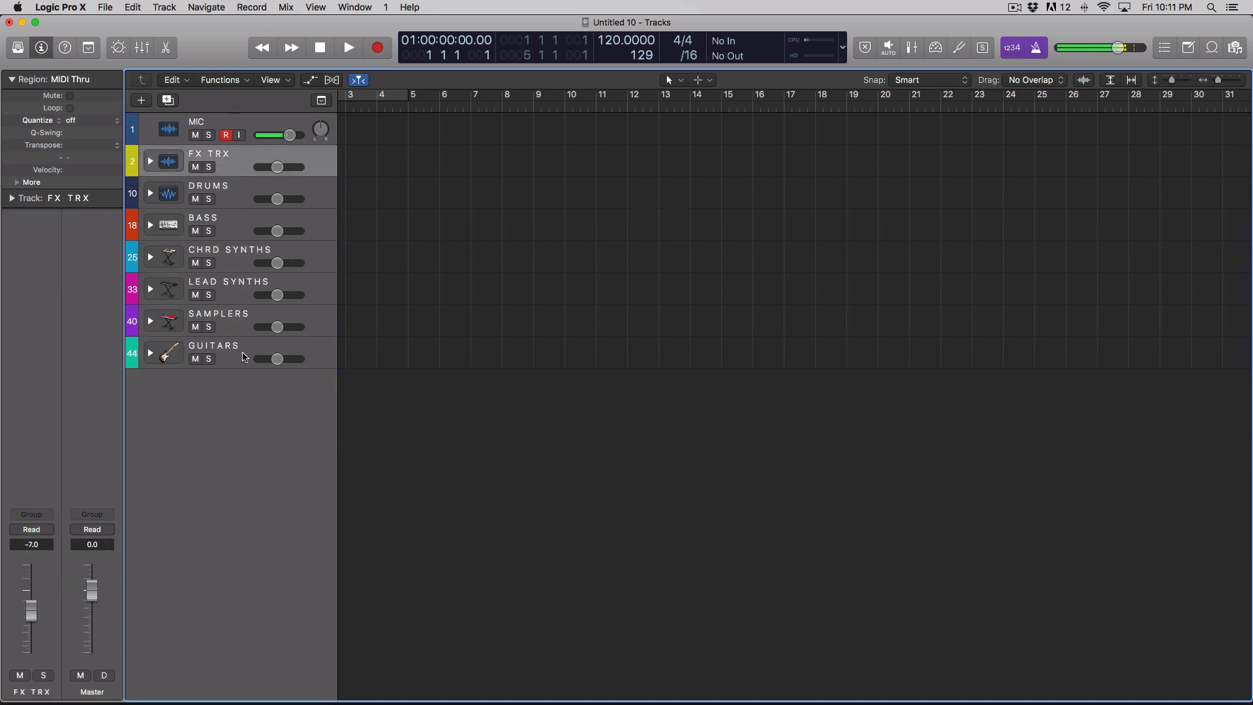
key("x")
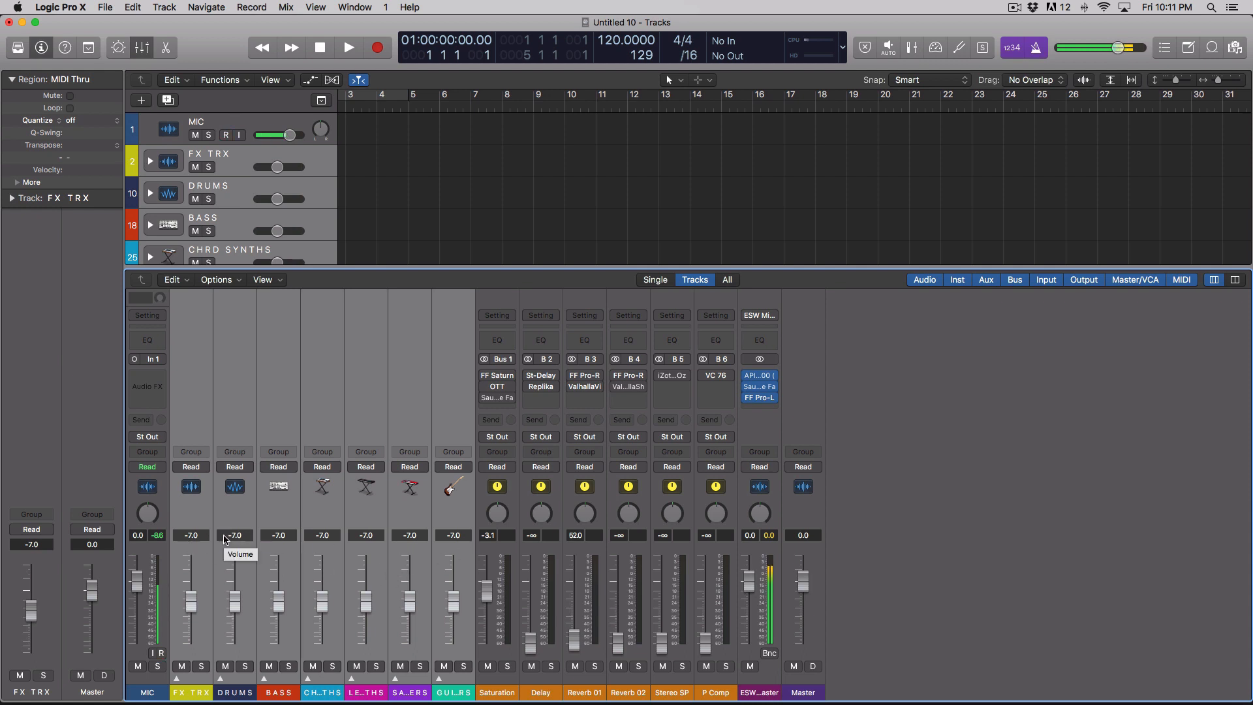
key("x")
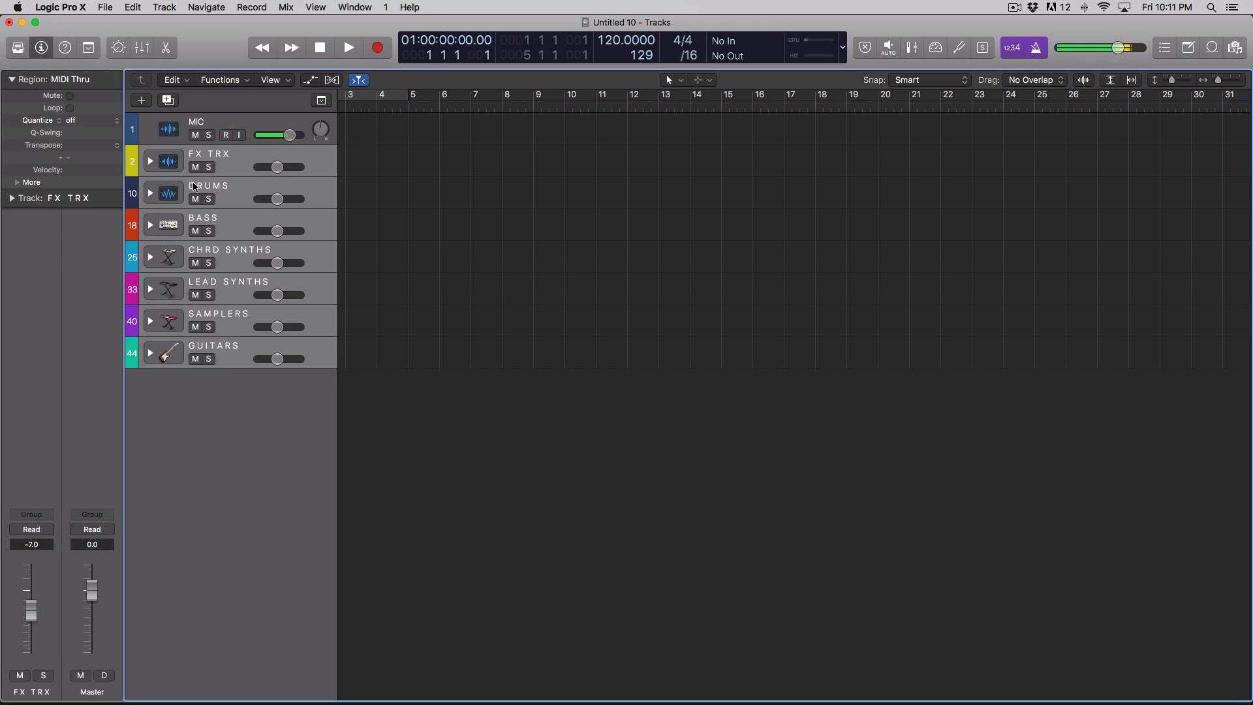
- Expand the DRUMS stack, view the BATTERY track's channel strip, and close the stack, ending on the MIC track
left_click(232, 159)
left_click(232, 198)
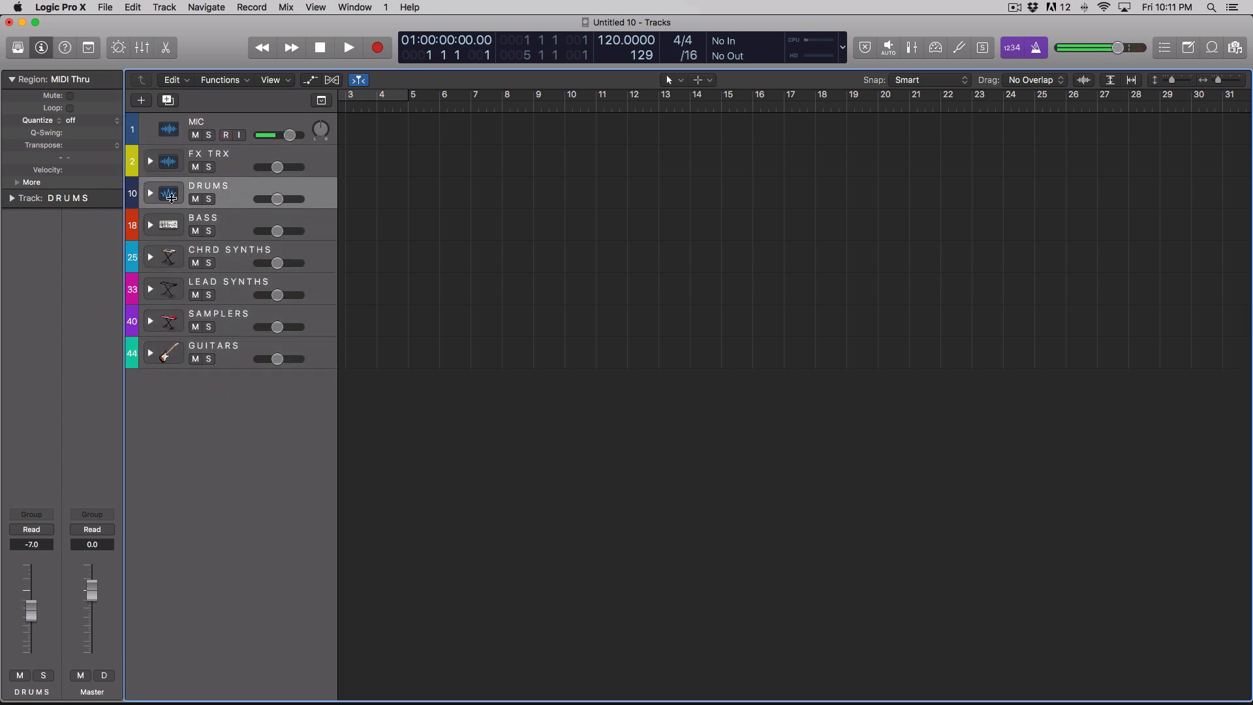
left_click(151, 193)
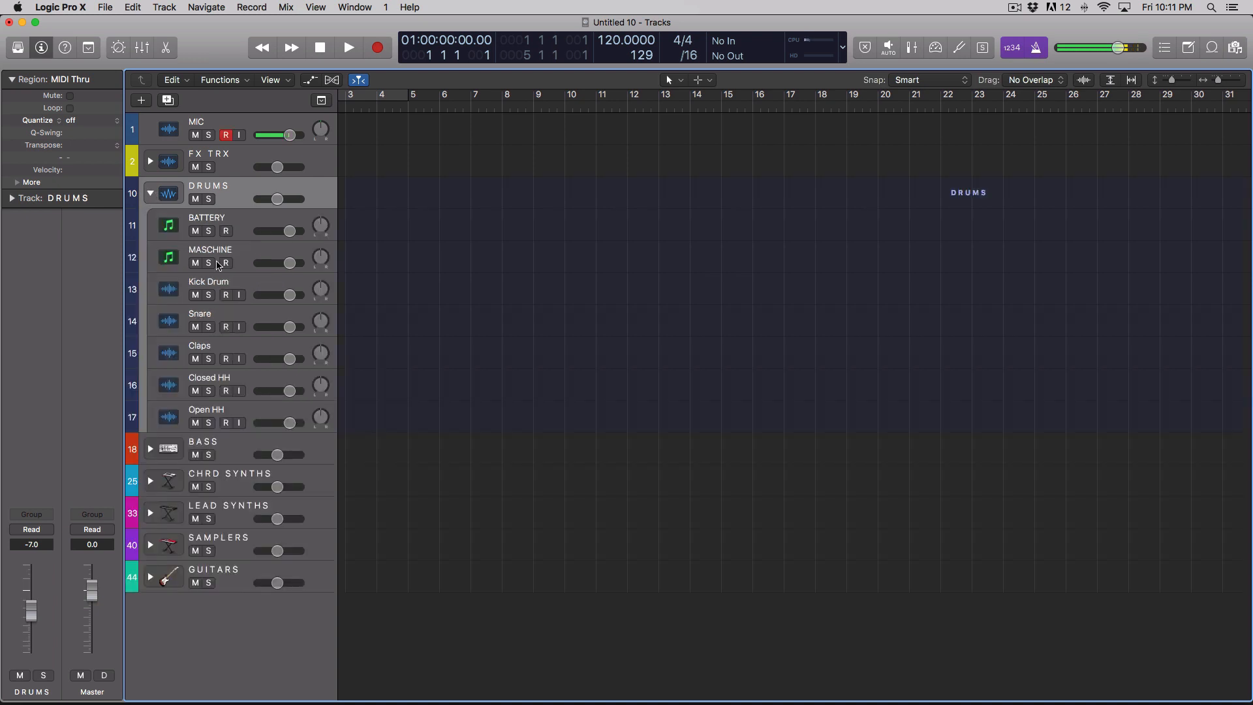
left_click(256, 235)
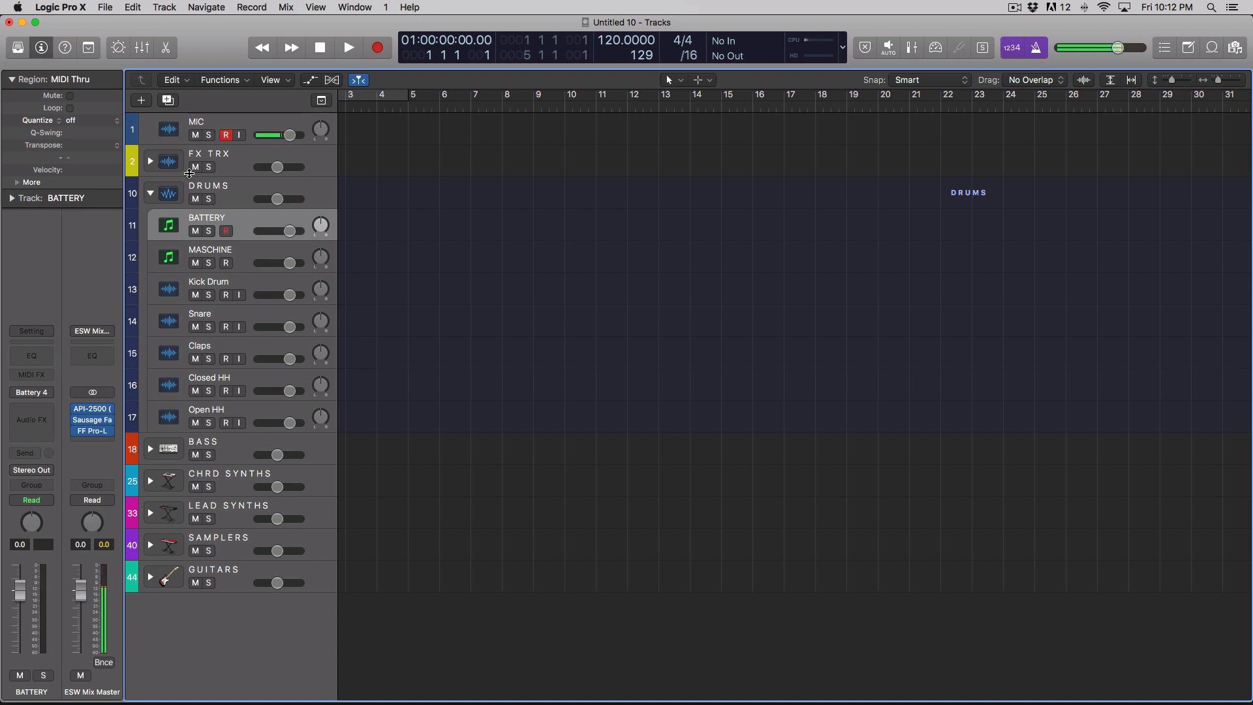
left_click(153, 193)
left_click(224, 125)
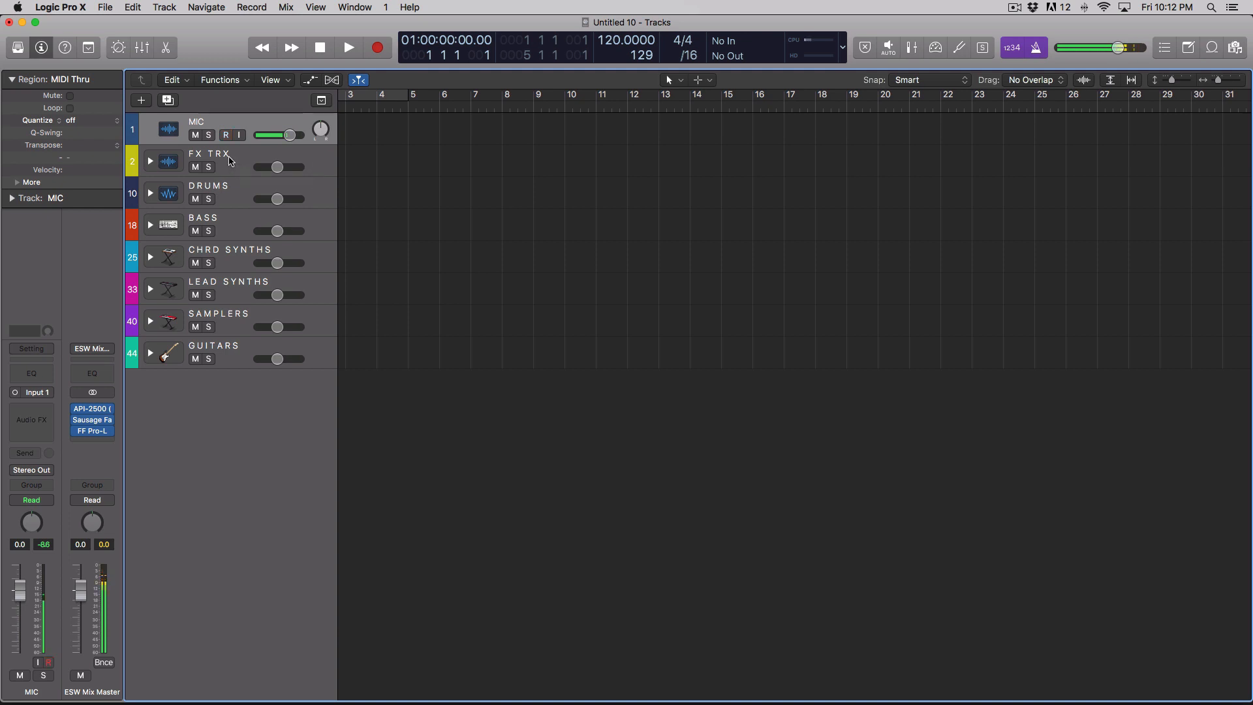
- Select the FX TRX, DRUMS, BASS and CHRD SYNTHS stacks in turn to review how the tracks are grouped
left_click(247, 201)
left_click(250, 227)
left_click(247, 259)
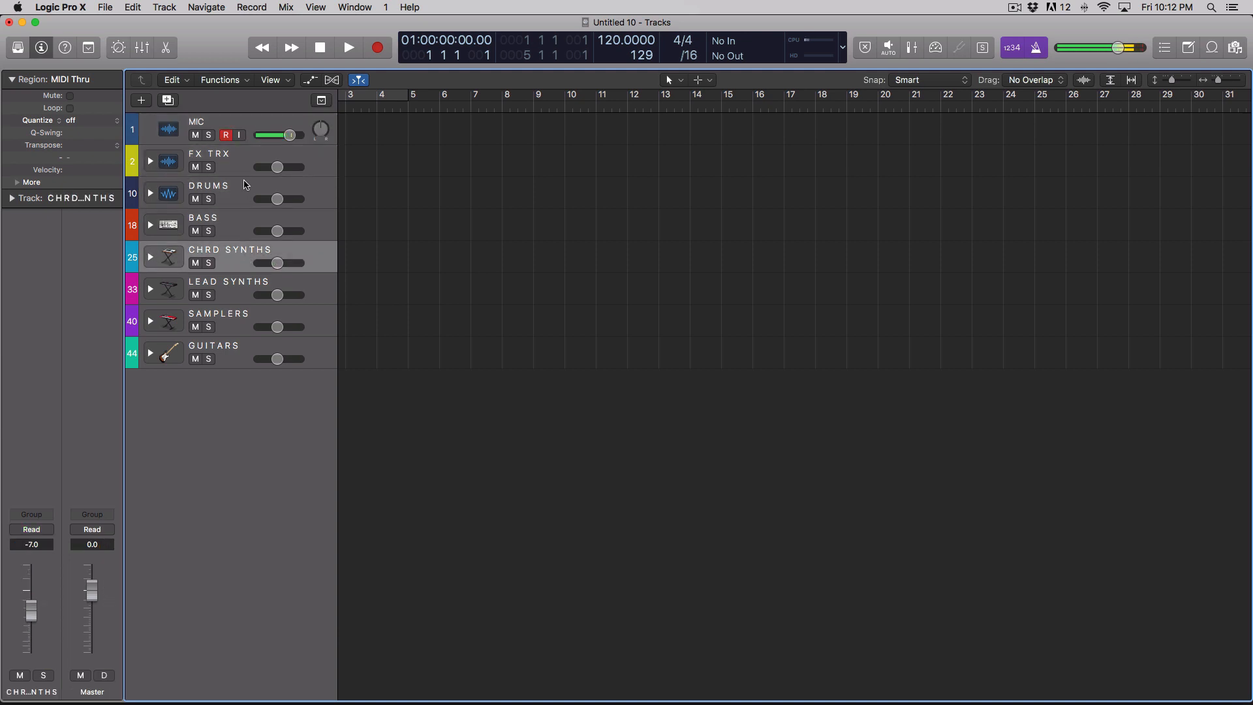
left_click(247, 191)
left_click(237, 170)
left_click(247, 264)
left_click(225, 185)
left_click(244, 156)
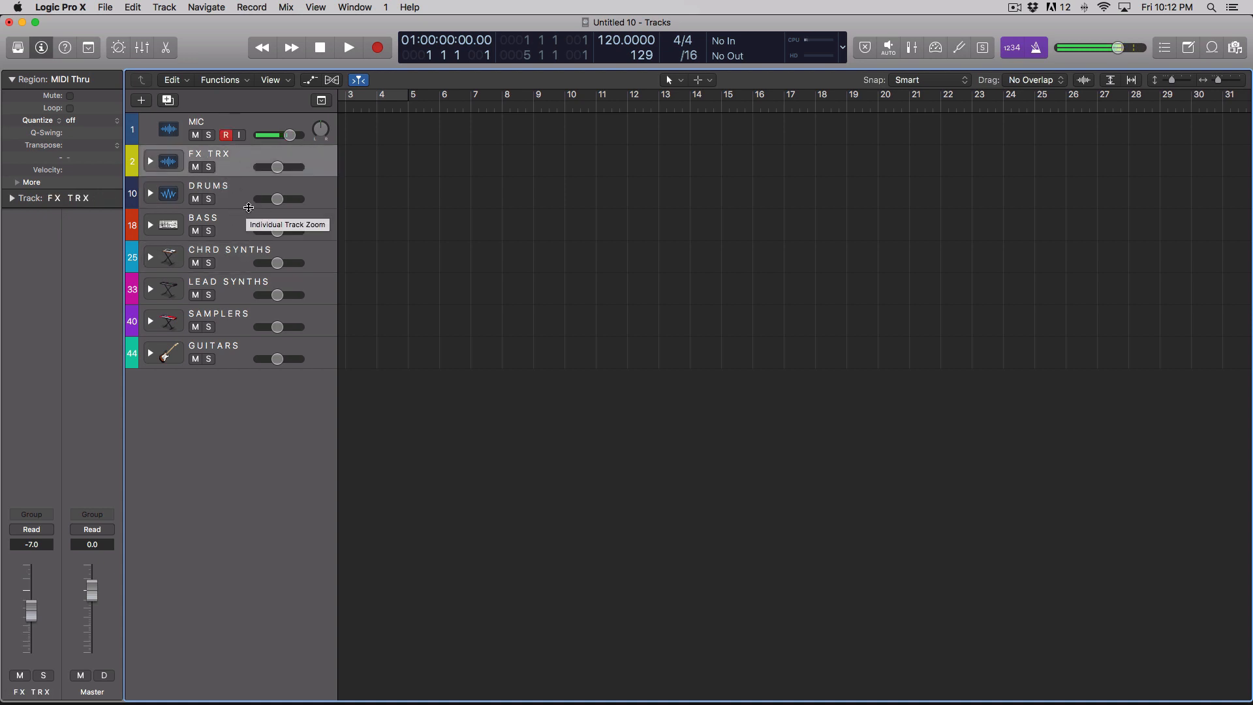
left_click(223, 193)
- Expand the BASS stack and view the channel strips of ELECT BASS and KONTAKT (SUB)
left_click(177, 218)
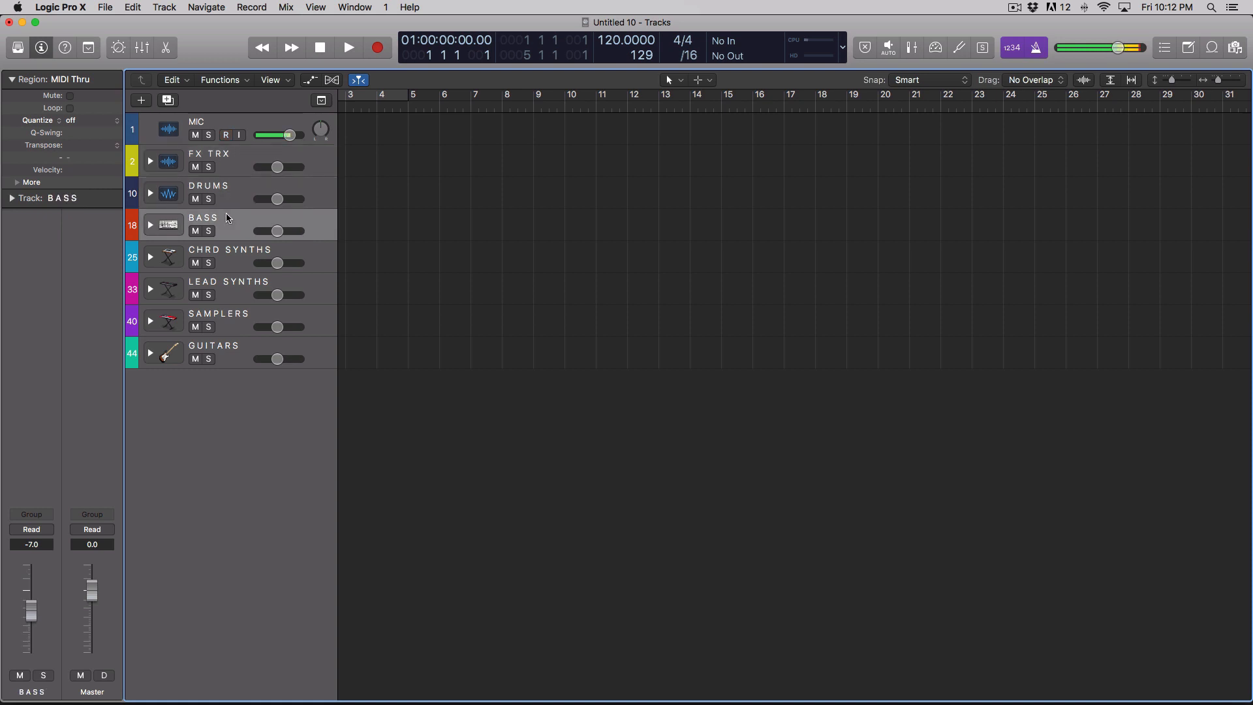
left_click(150, 224)
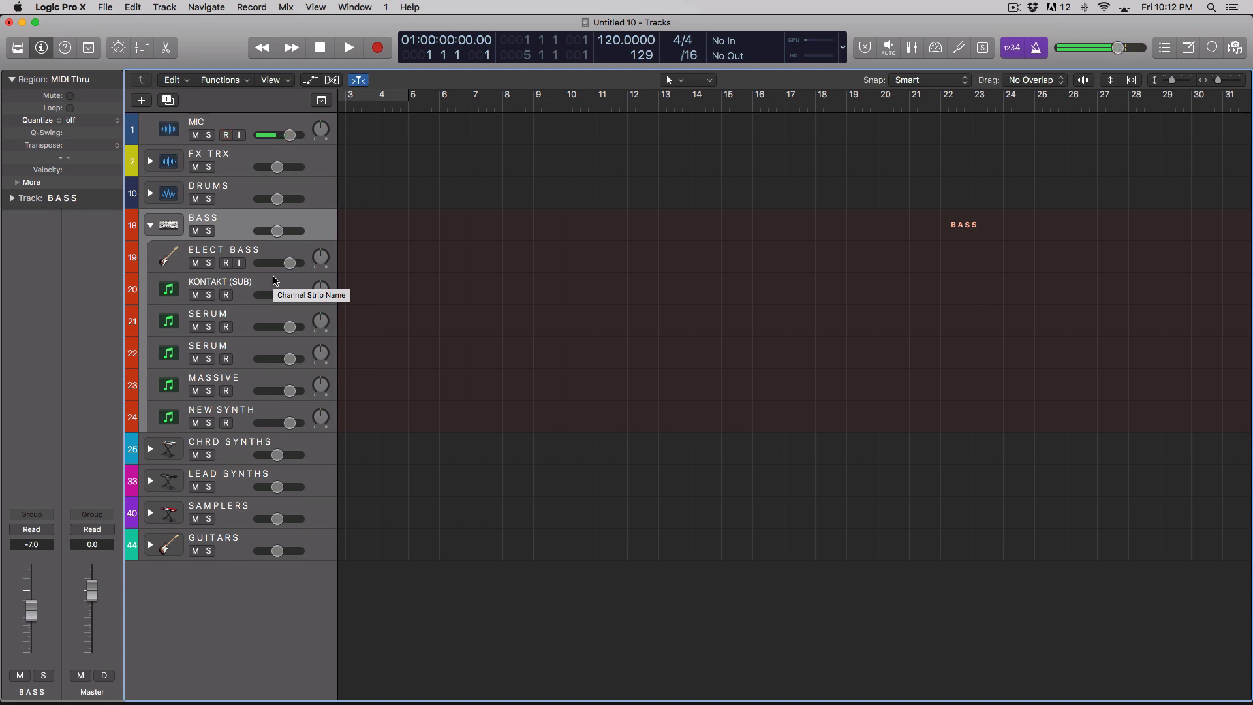
left_click(212, 252)
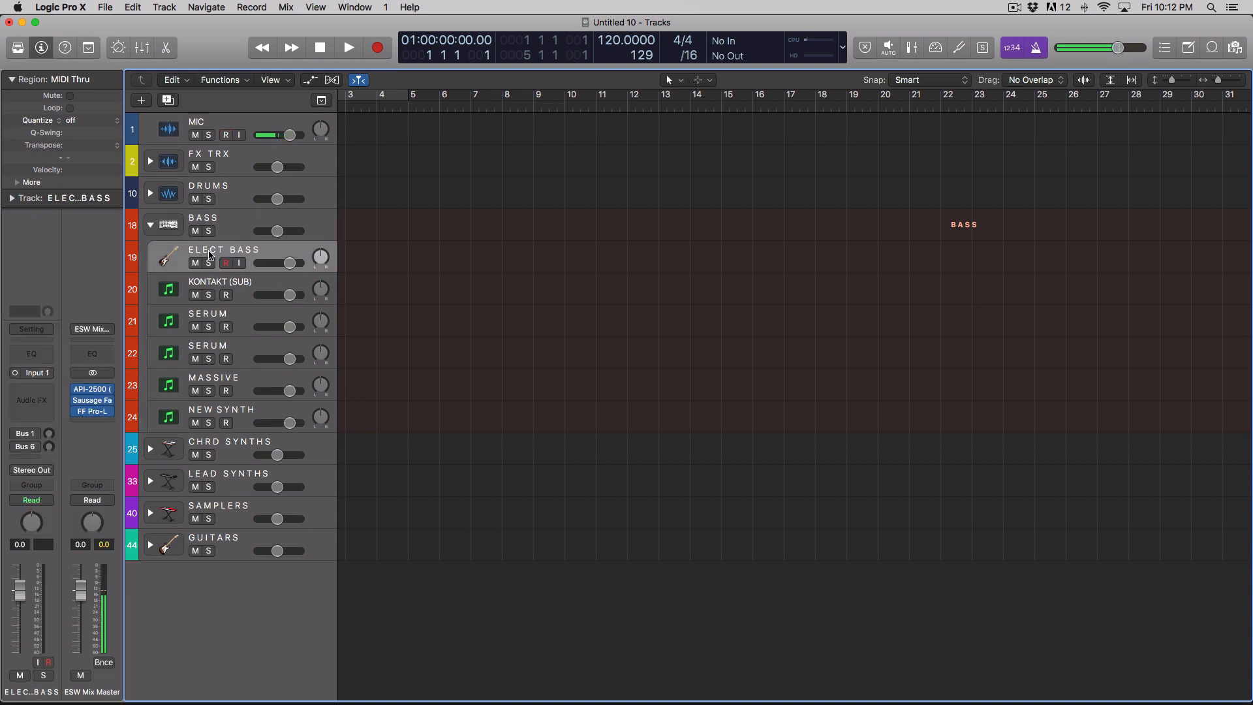
left_click(253, 291)
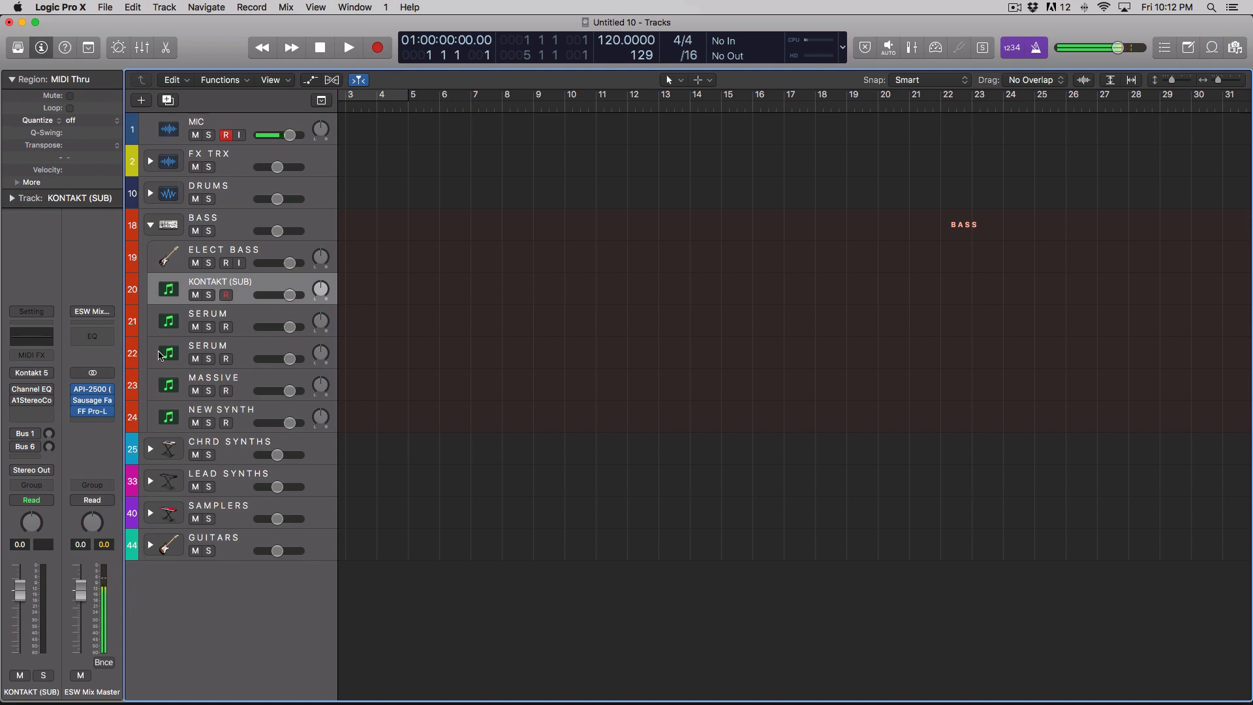
- Open the A1StereoControl plug-in on KONTAKT (SUB), move its window clear of the track list to examine it, and close it
mouse_move(29, 404)
left_click(29, 403)
left_click(291, 44)
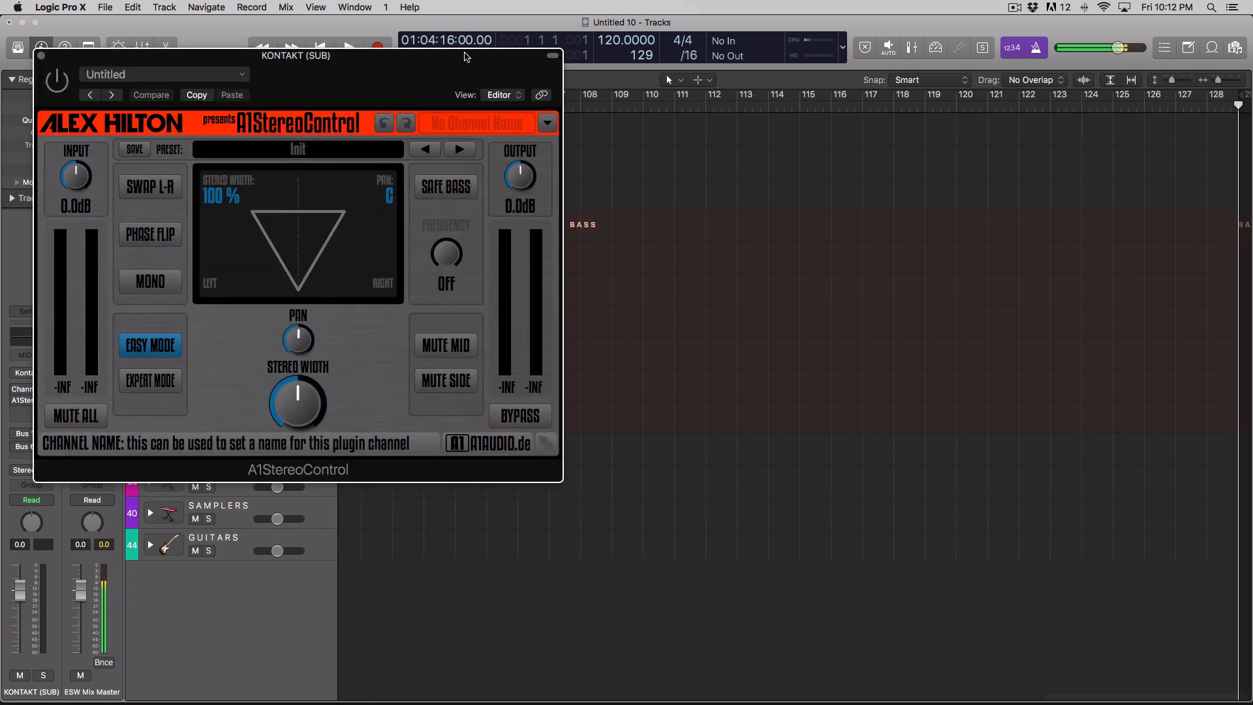
left_click_drag(467, 57, 908, 104)
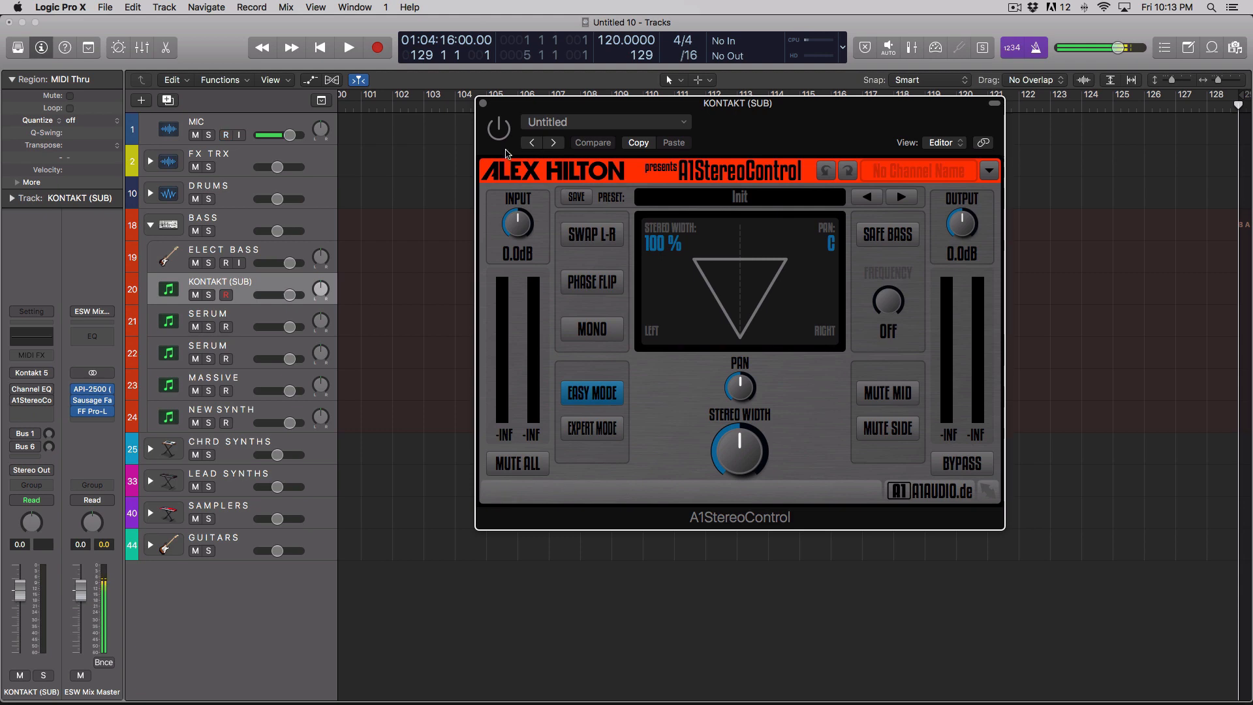
left_click(483, 103)
- Step through the two SERUM tracks, MASSIVE and NEW SYNTH in the BASS stack to view their channel strips
left_click(251, 314)
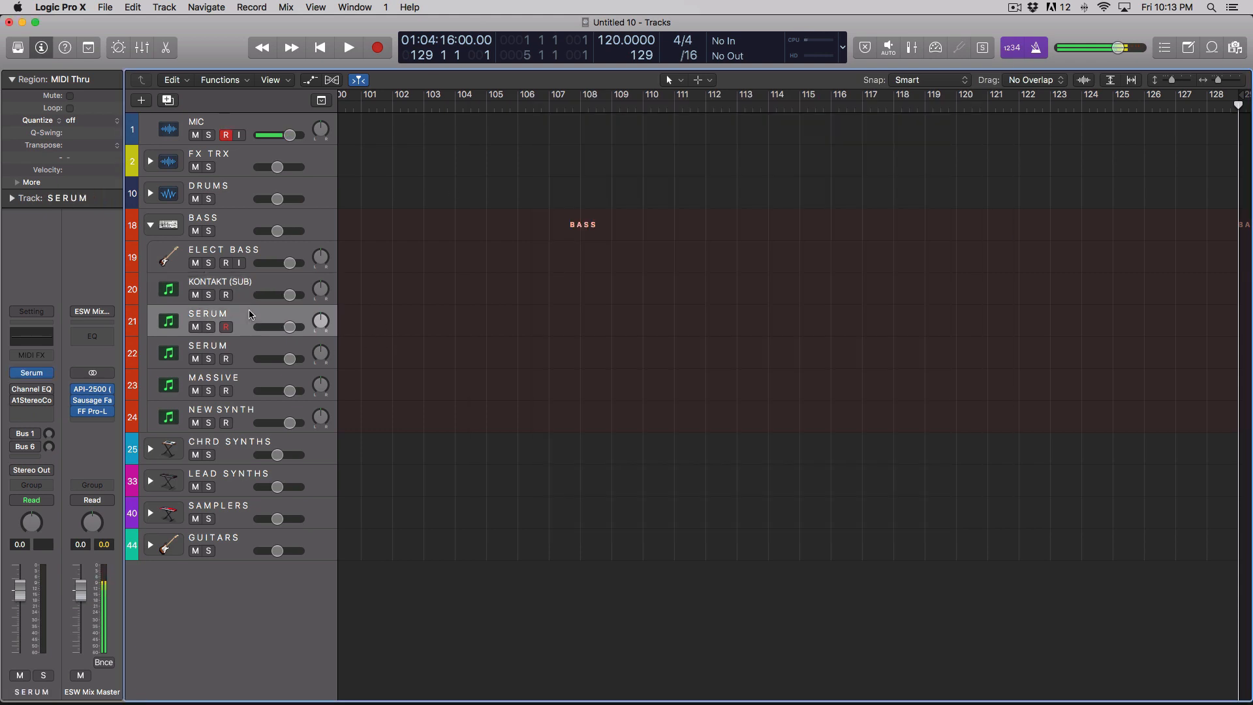
key("Down")
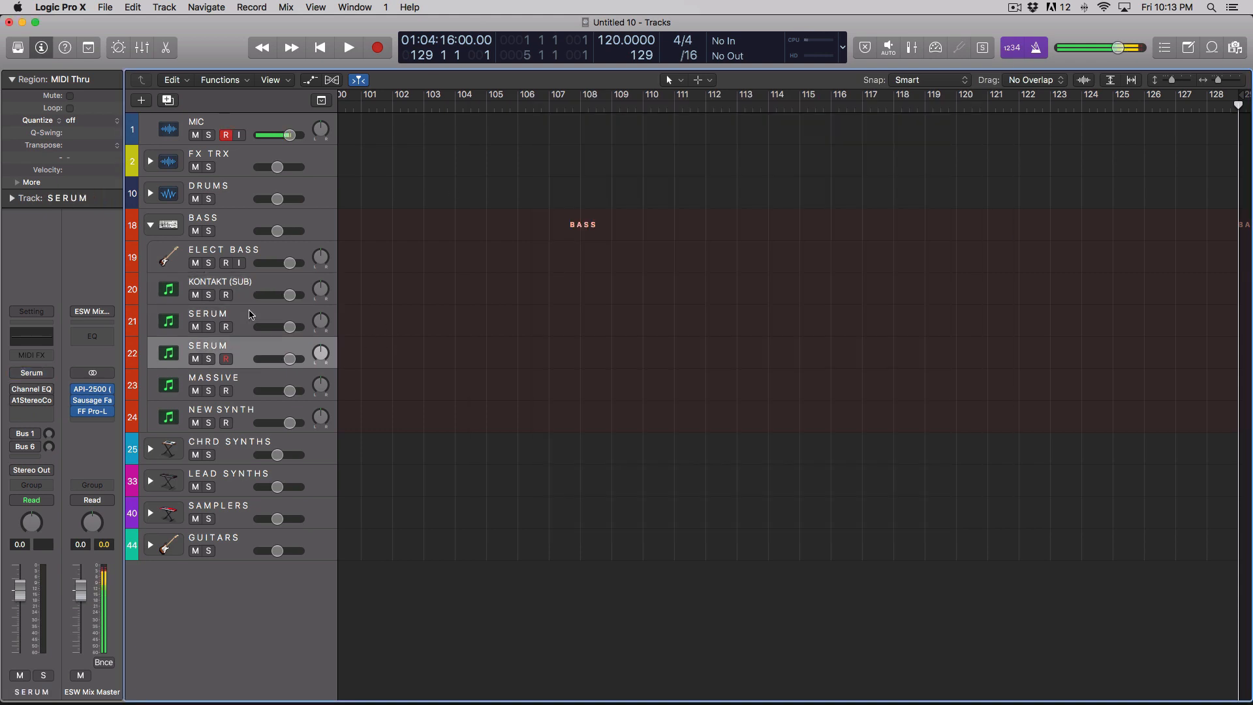
key("Up")
key("Down")
key("Down")
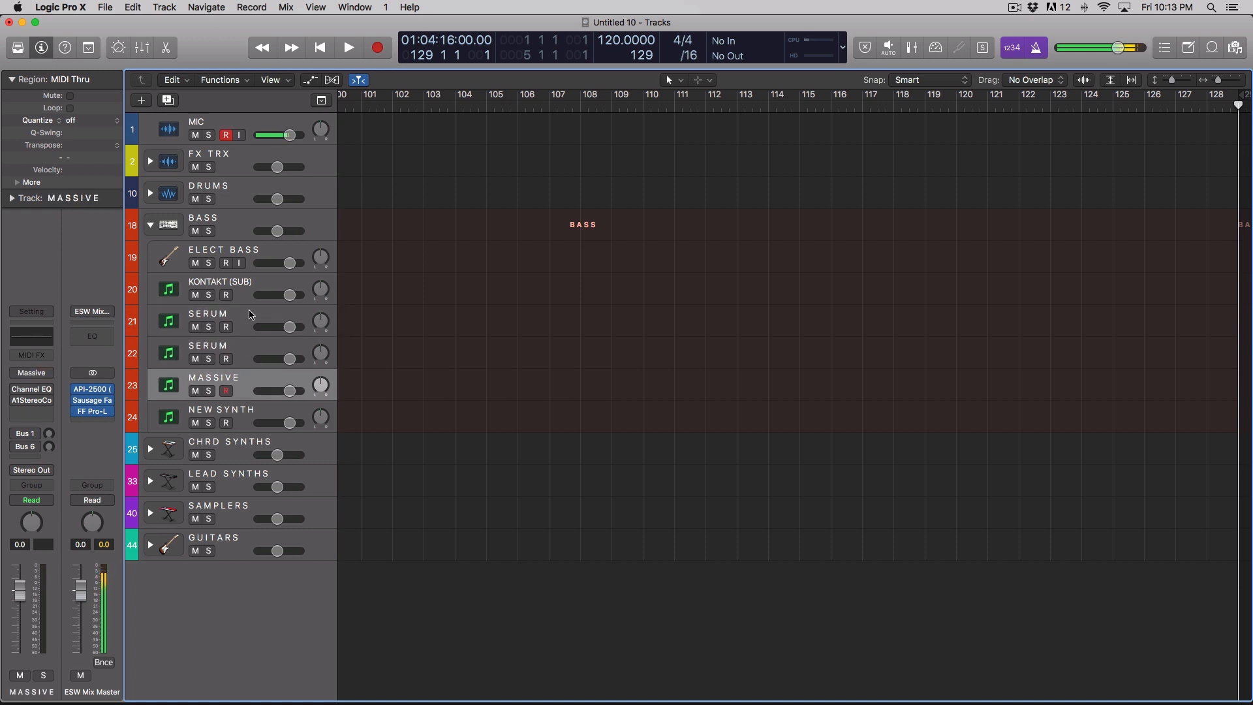
key("Down")
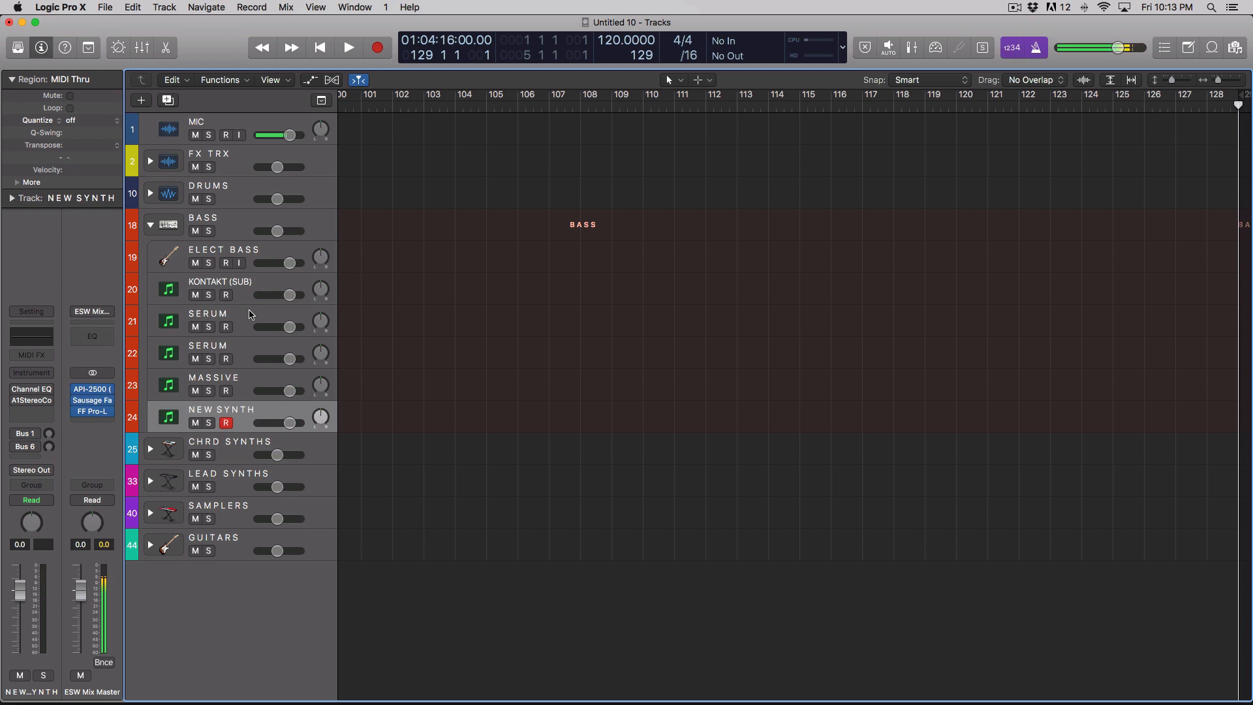
- Expand the CHRD SYNTHS stack and view the channel strip of its NEW SYNTH track
left_click(150, 449)
scroll(204, 459, "down", 2)
scroll(204, 459, "down", 1)
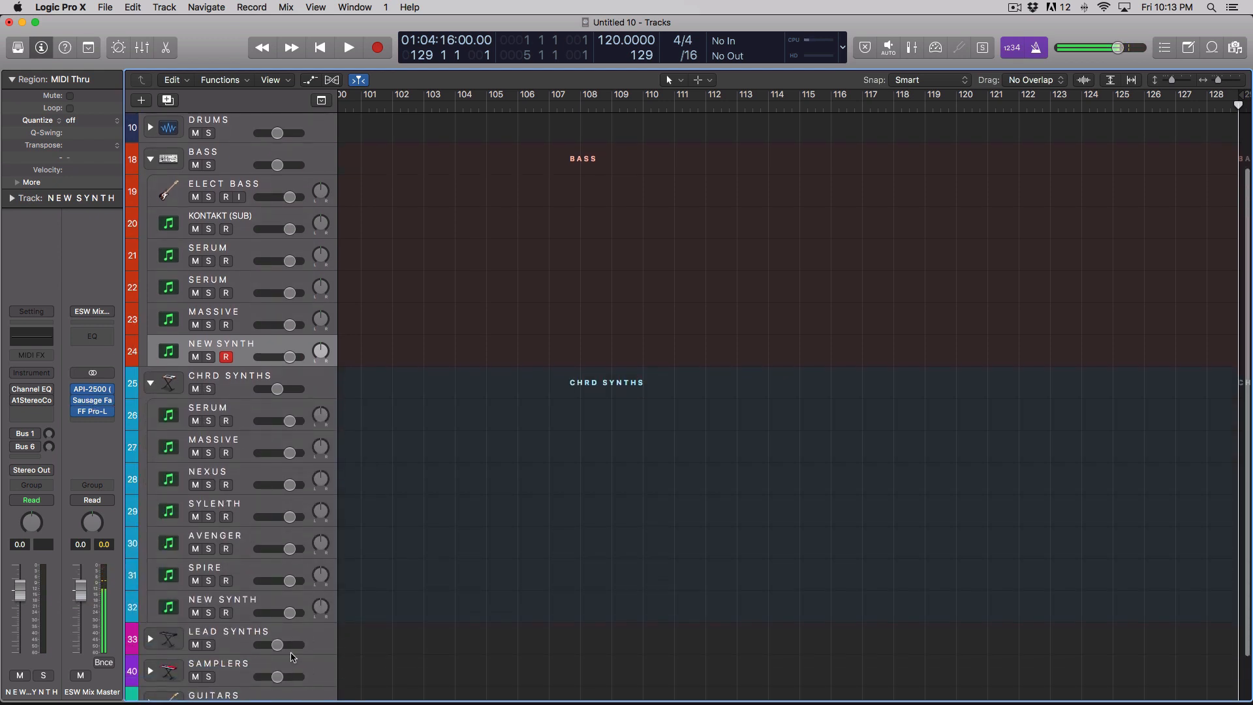
left_click(259, 599)
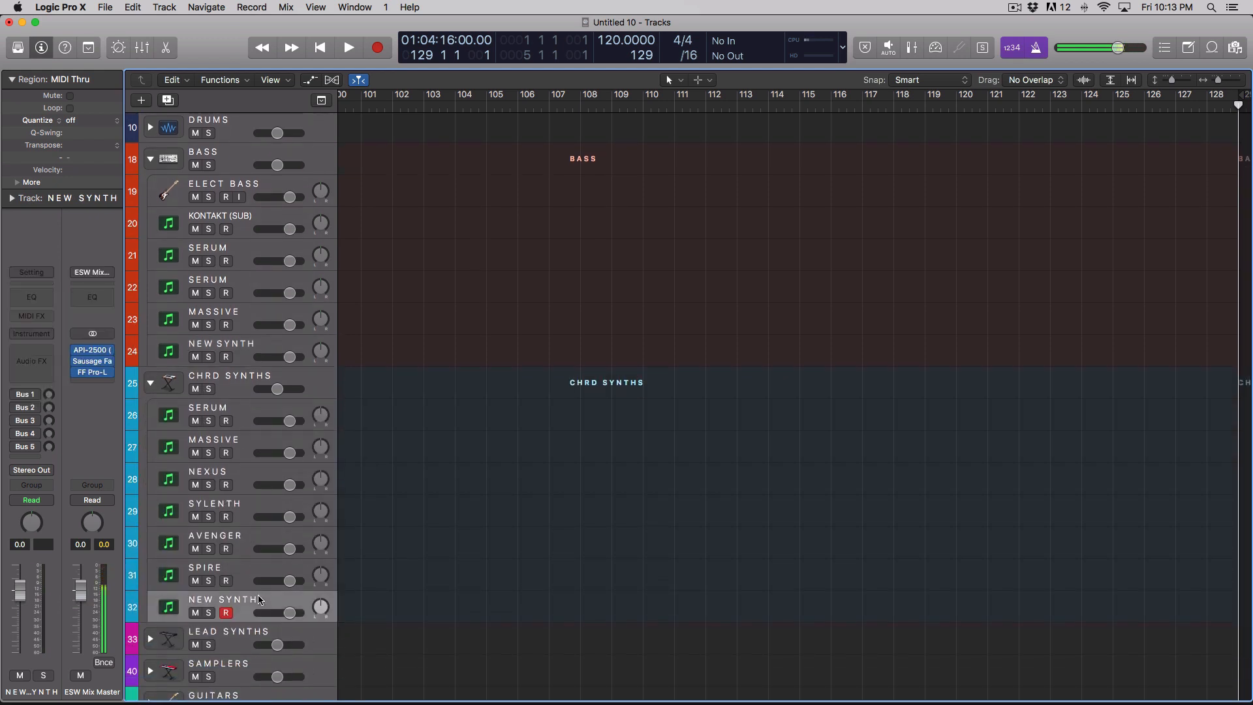
- Collapse the CHRD SYNTHS stack, and collapse the BASS stack after viewing its NEW SYNTH track's channel strip
left_click(158, 377)
left_click(151, 383)
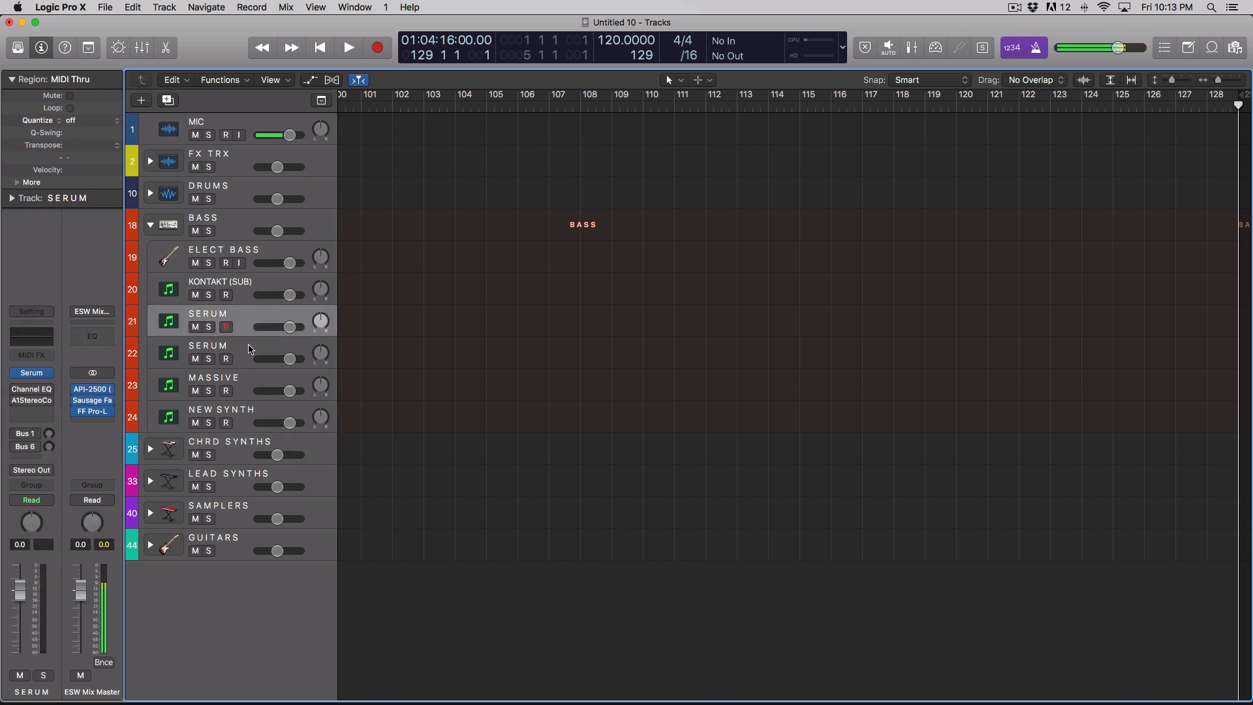
left_click(251, 412)
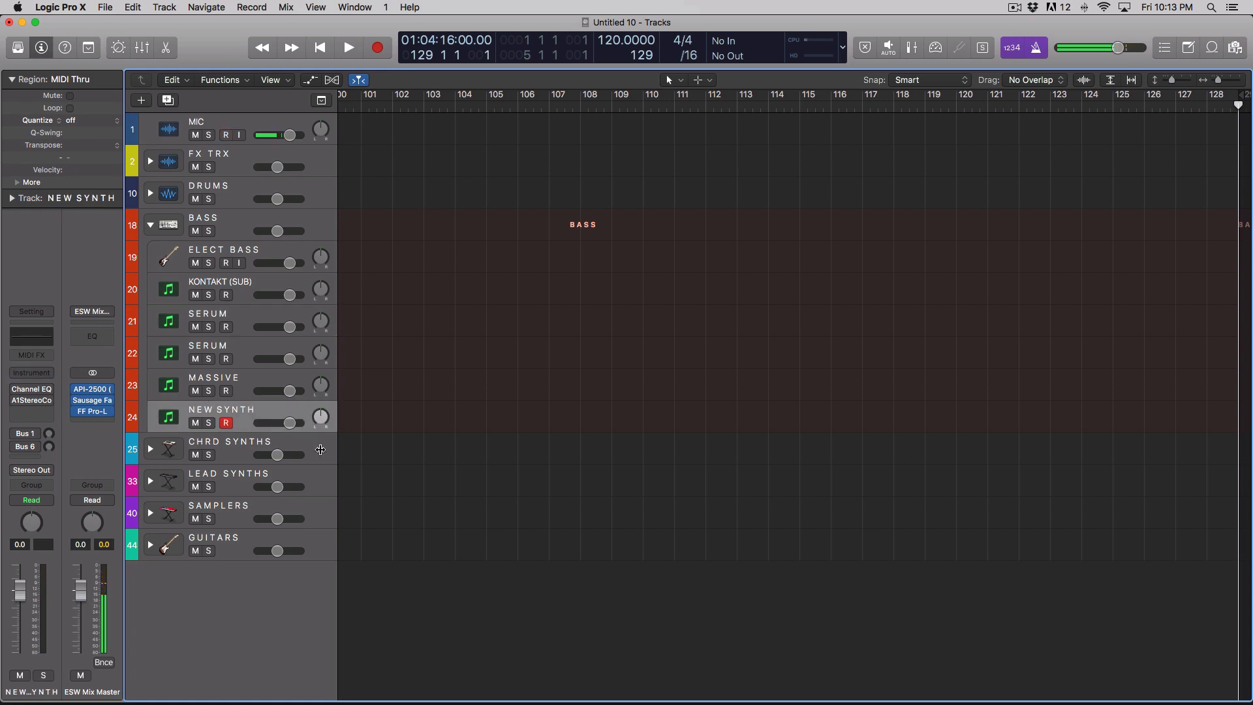
left_click(150, 229)
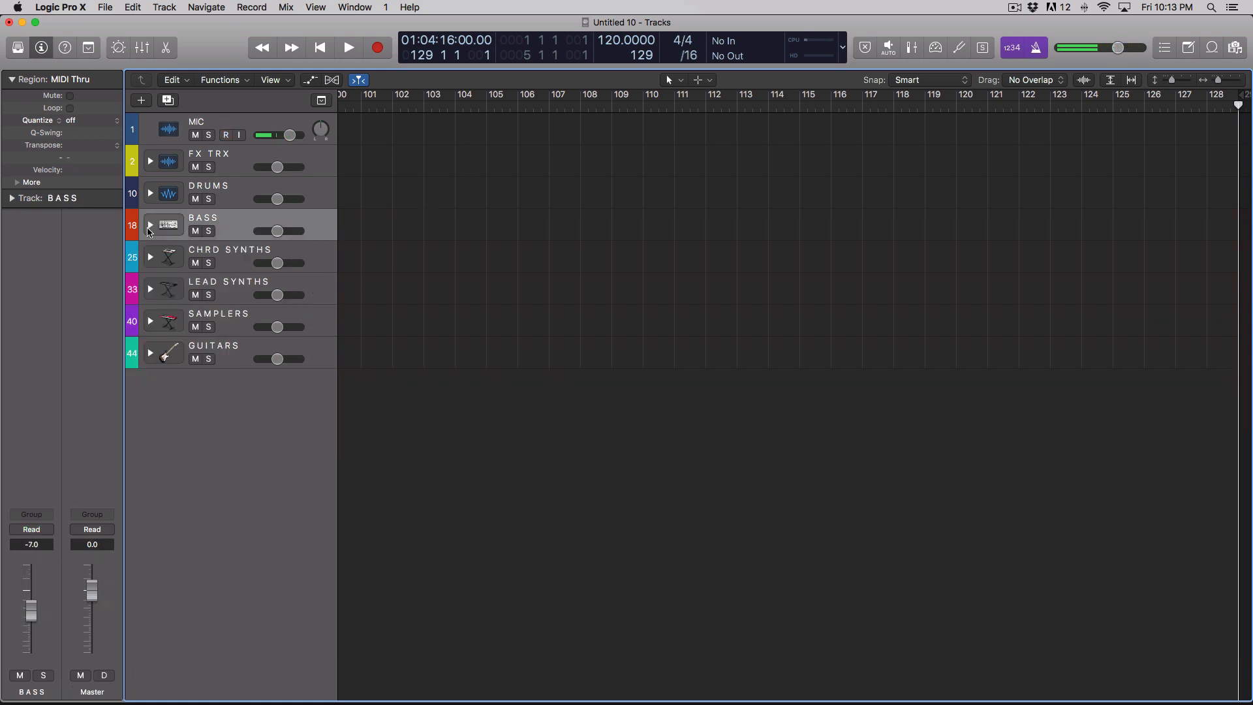
- Expand the LEAD SYNTHS stack, compare the SERUM and MASSIVE channel strips, and collapse the stack
left_click(236, 292)
left_click(151, 289)
left_click(245, 319)
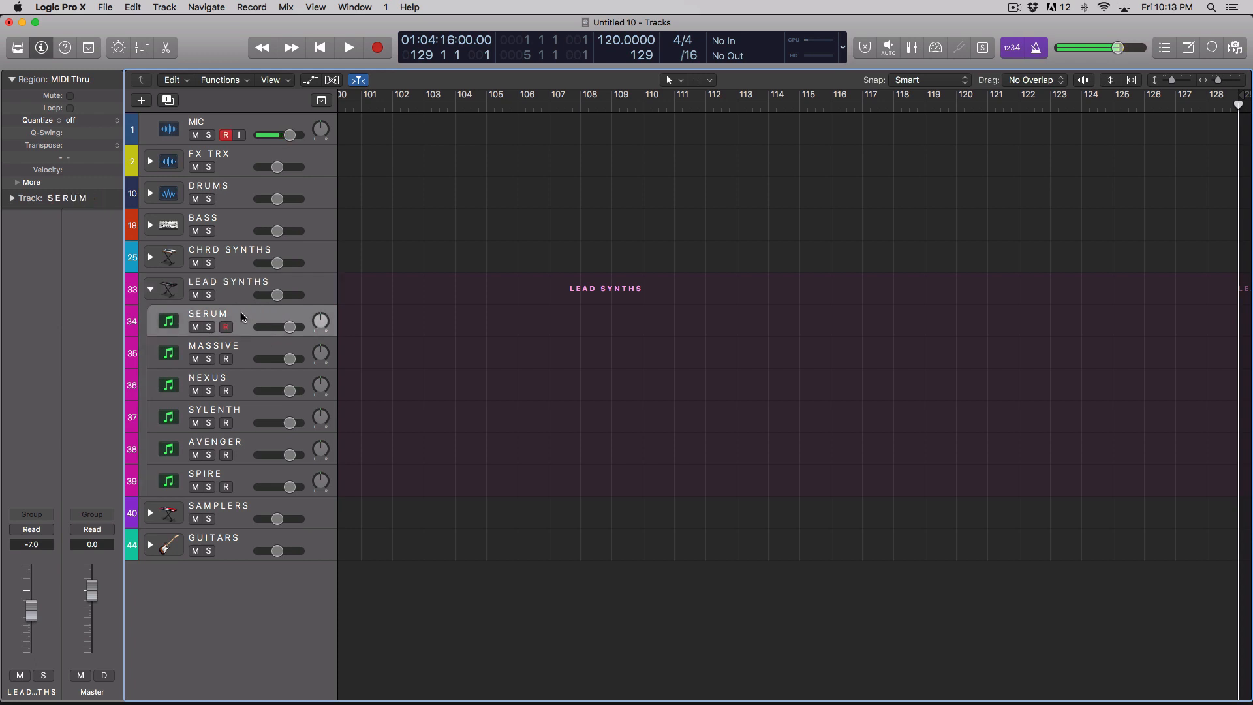
left_click(253, 346)
left_click(255, 321)
left_click(259, 348)
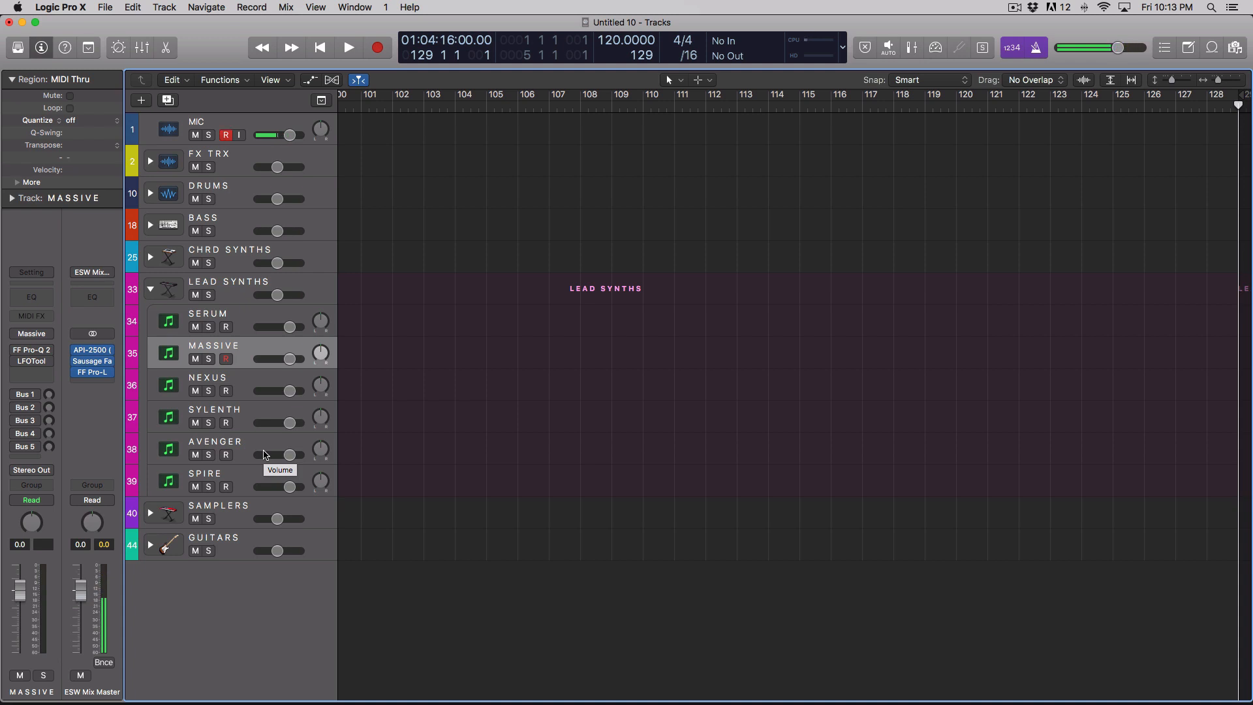
left_click(150, 289)
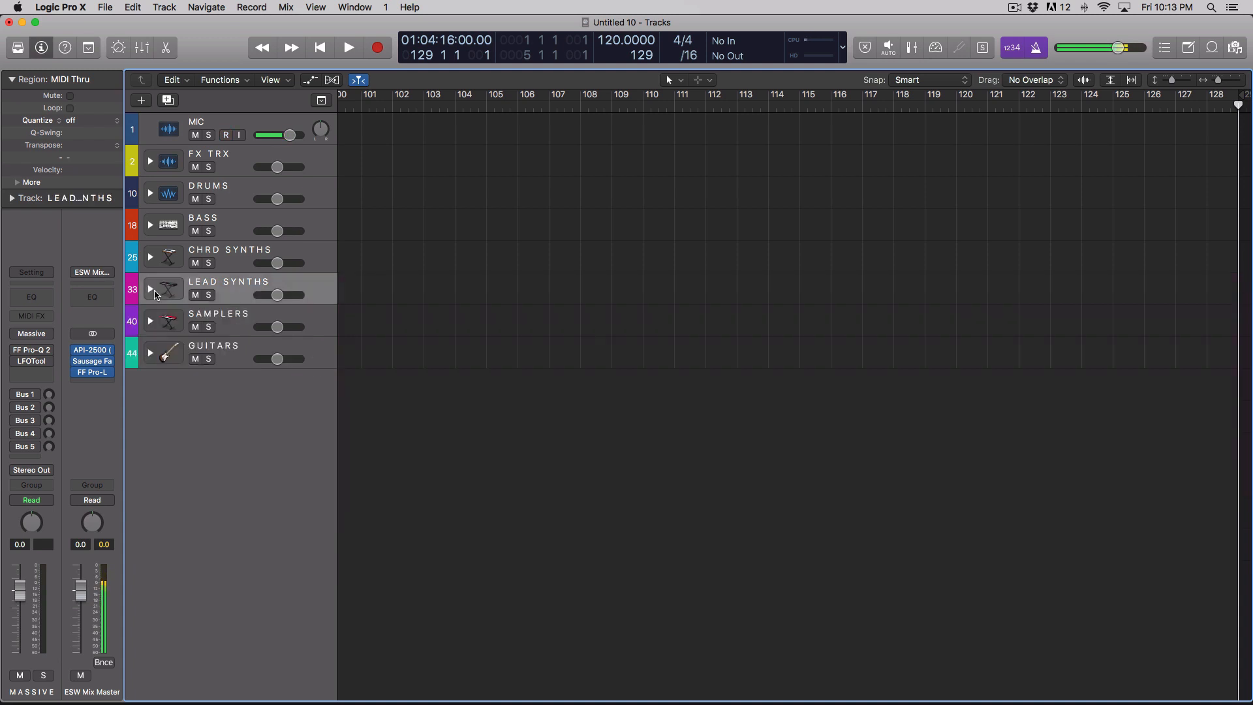
- Reopen the CHRD SYNTHS stack and inspect the NEW SYNTH and SERUM channel strips with their effects and bus sends
left_click(147, 263)
left_click(145, 260)
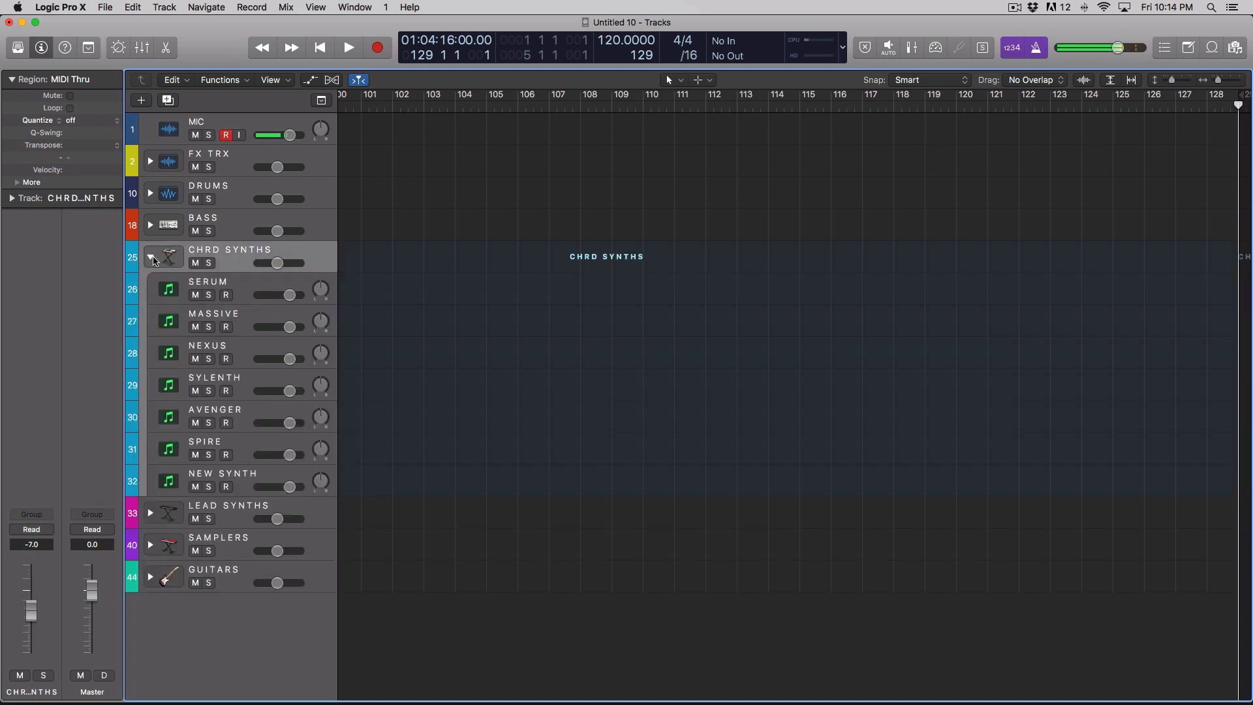
left_click(272, 474)
left_click(265, 291)
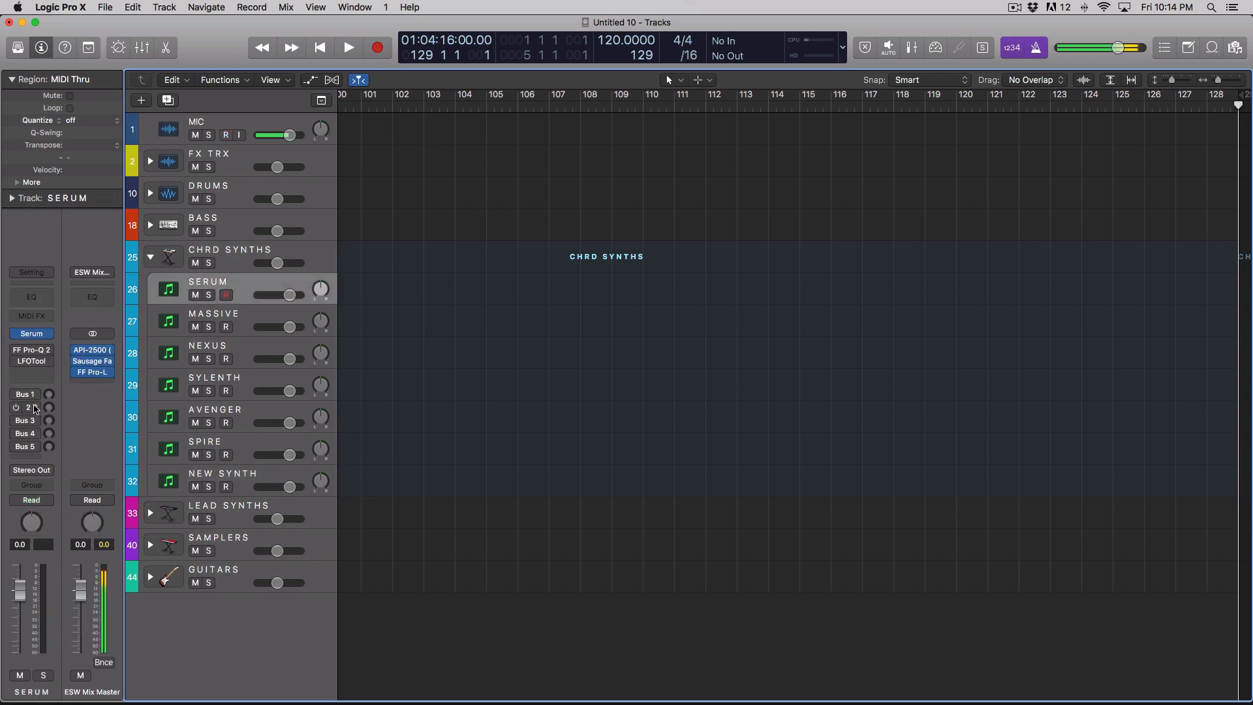
- Show the mixer and select the Saturation, Delay, Reverb 01, Reverb 02, Stereo SP and P Comp aux channels in turn
key("x")
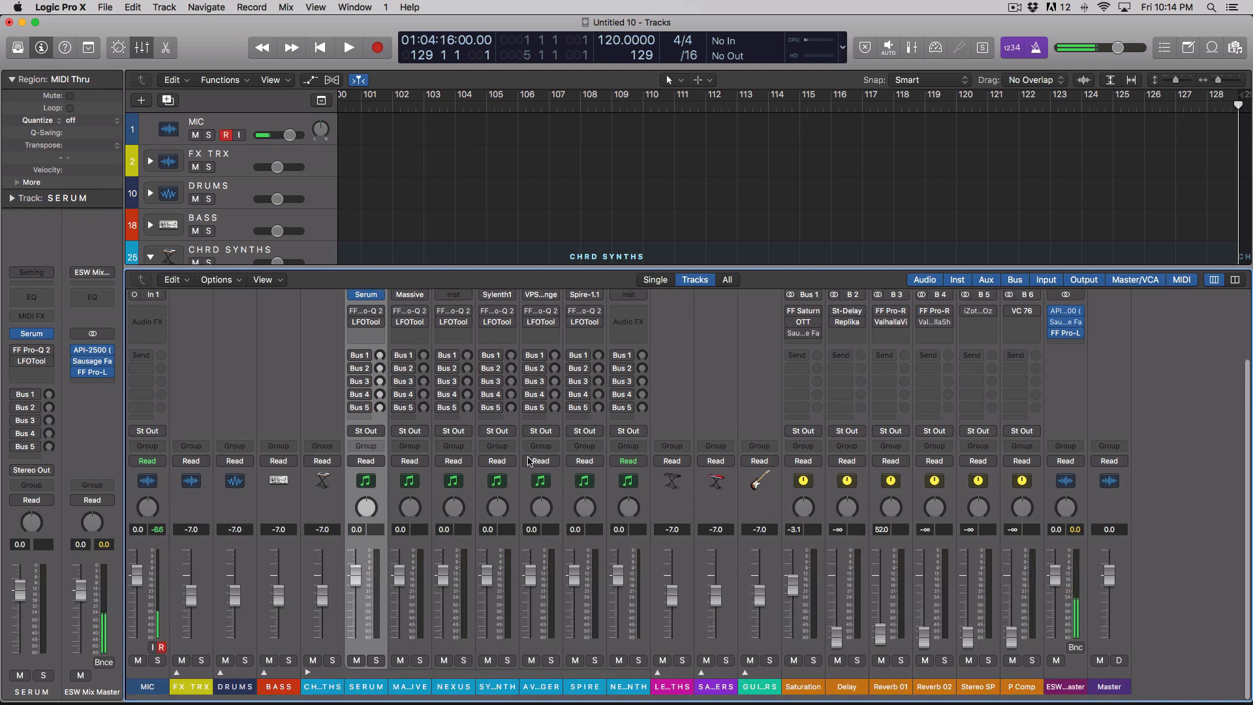
scroll(802, 478, "up", 2)
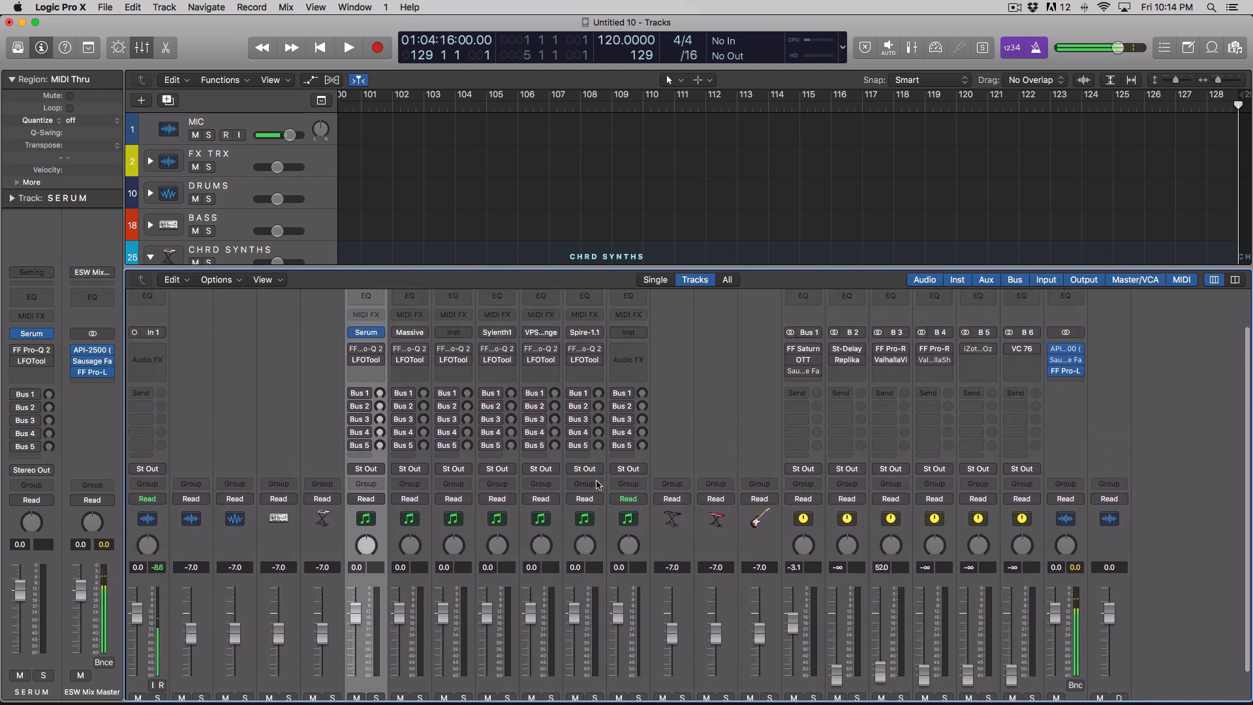
scroll(743, 450, "down", 2)
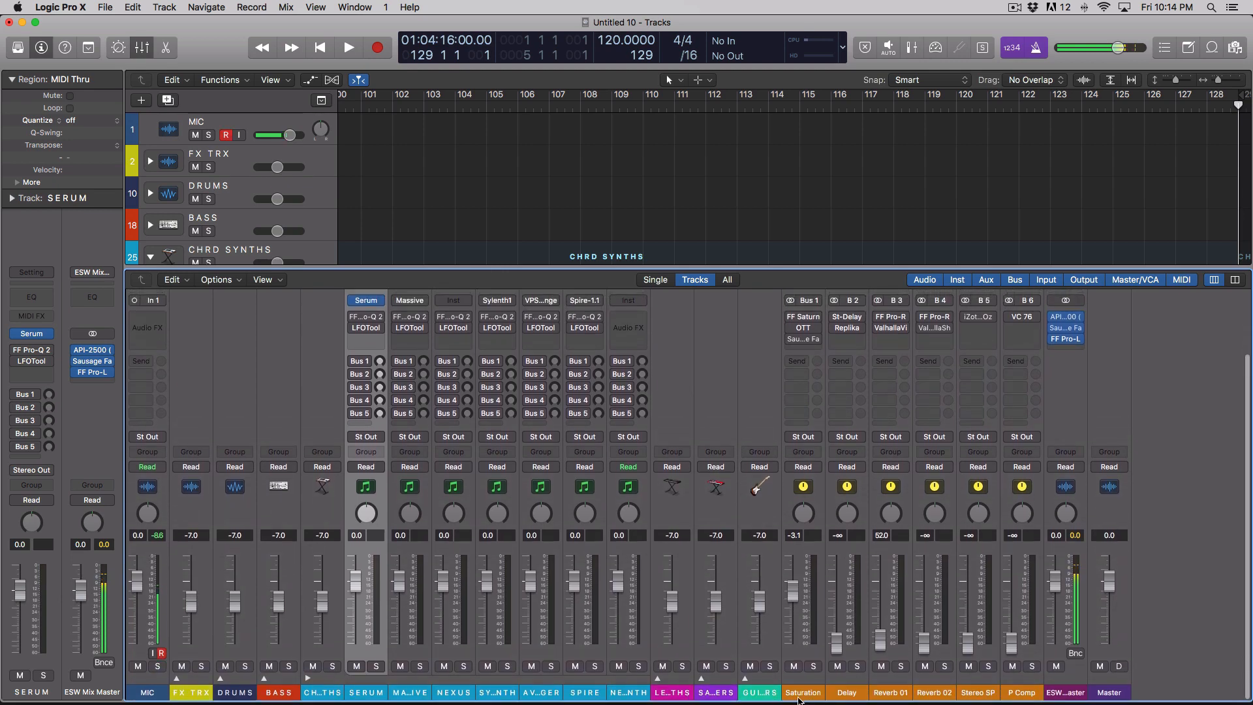
left_click(803, 698)
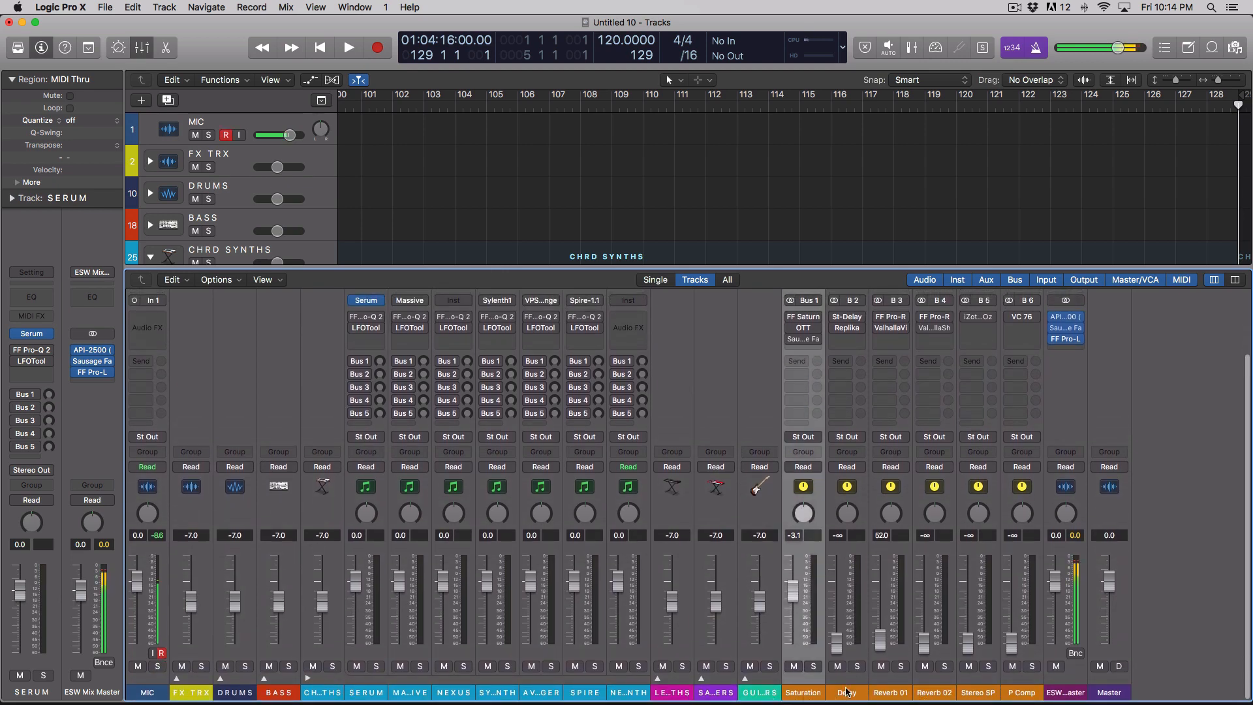
left_click(846, 690)
left_click(894, 682)
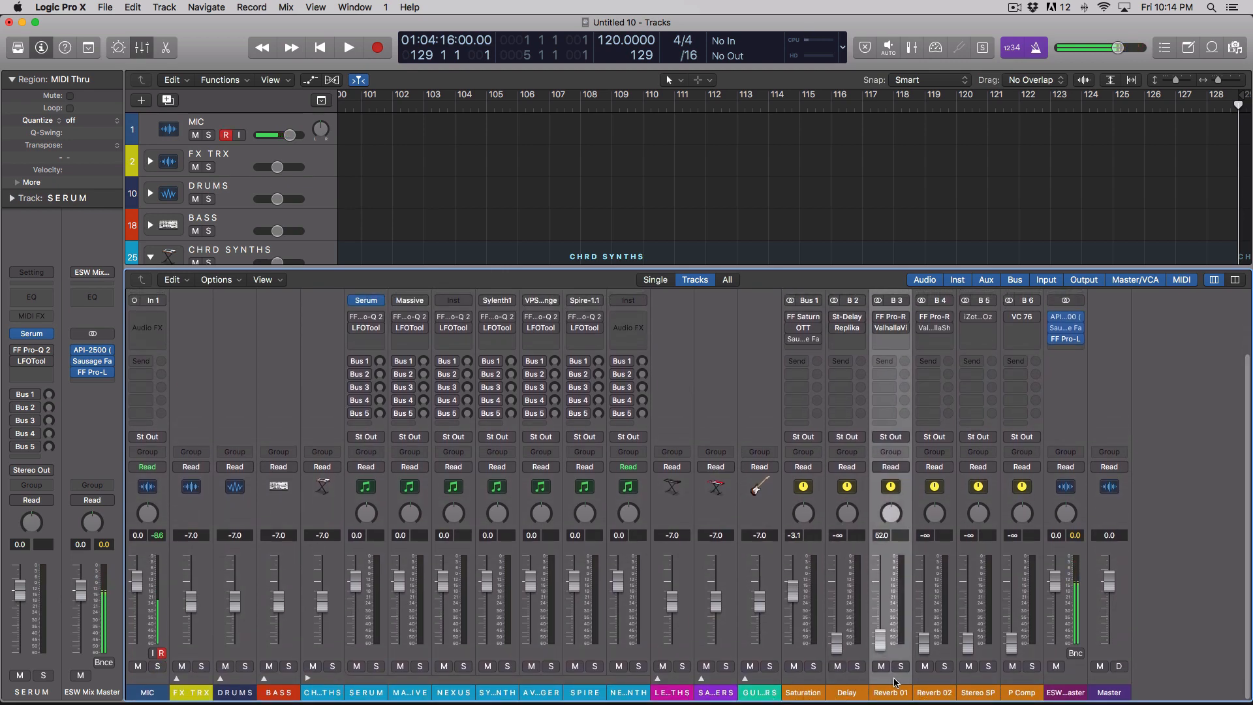
left_click(933, 687)
left_click(979, 691)
left_click(1021, 690)
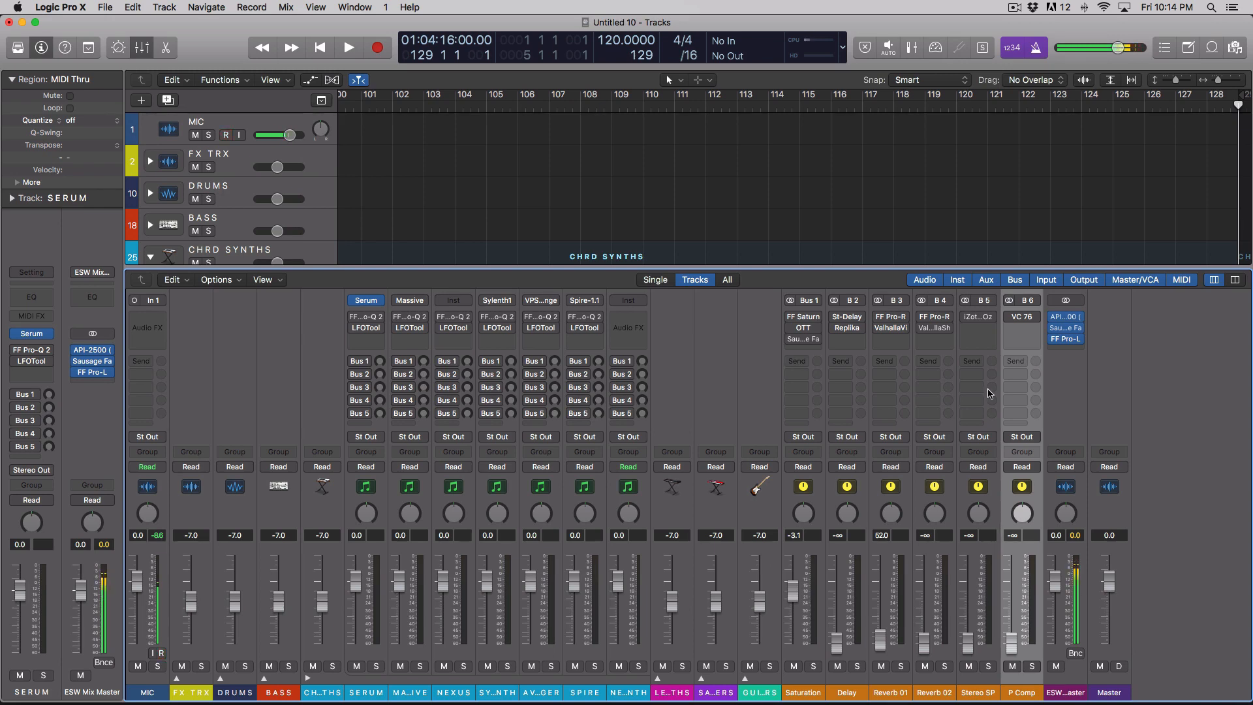
- Inspect the effect inserts on the Saturation and Reverb 01 aux channels, and hide the mixer
mouse_move(791, 321)
left_click(816, 655)
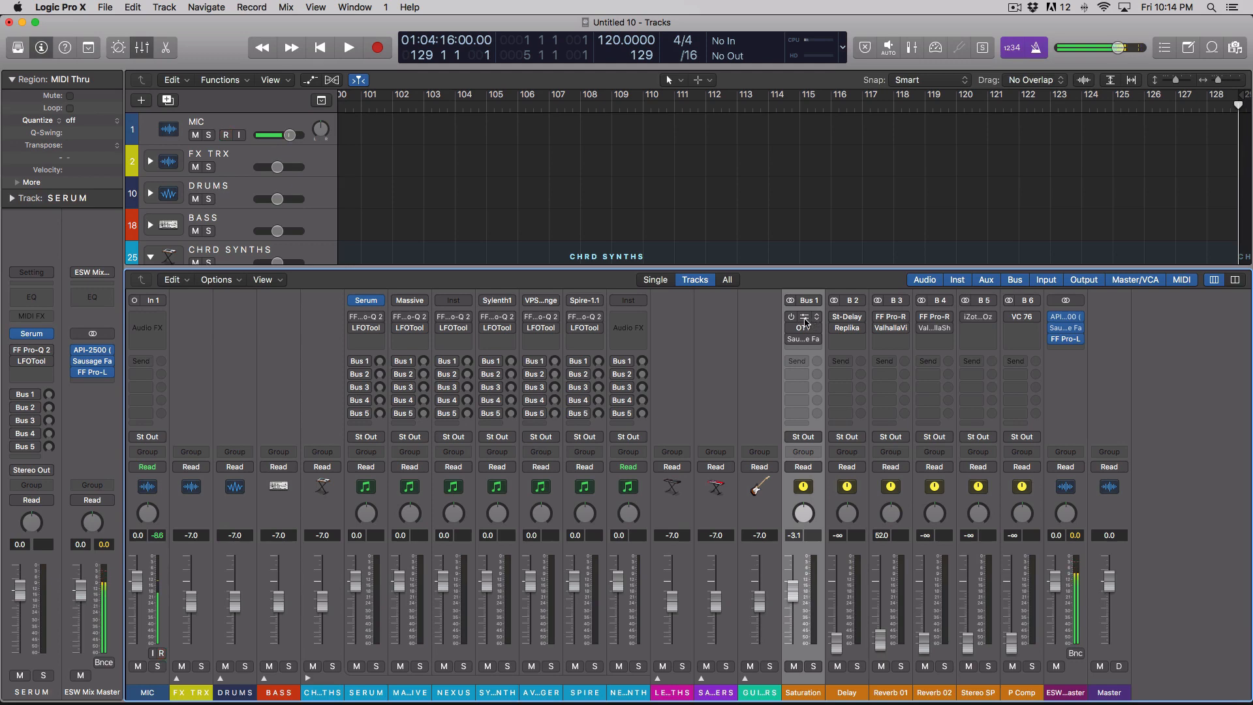
left_click(907, 490)
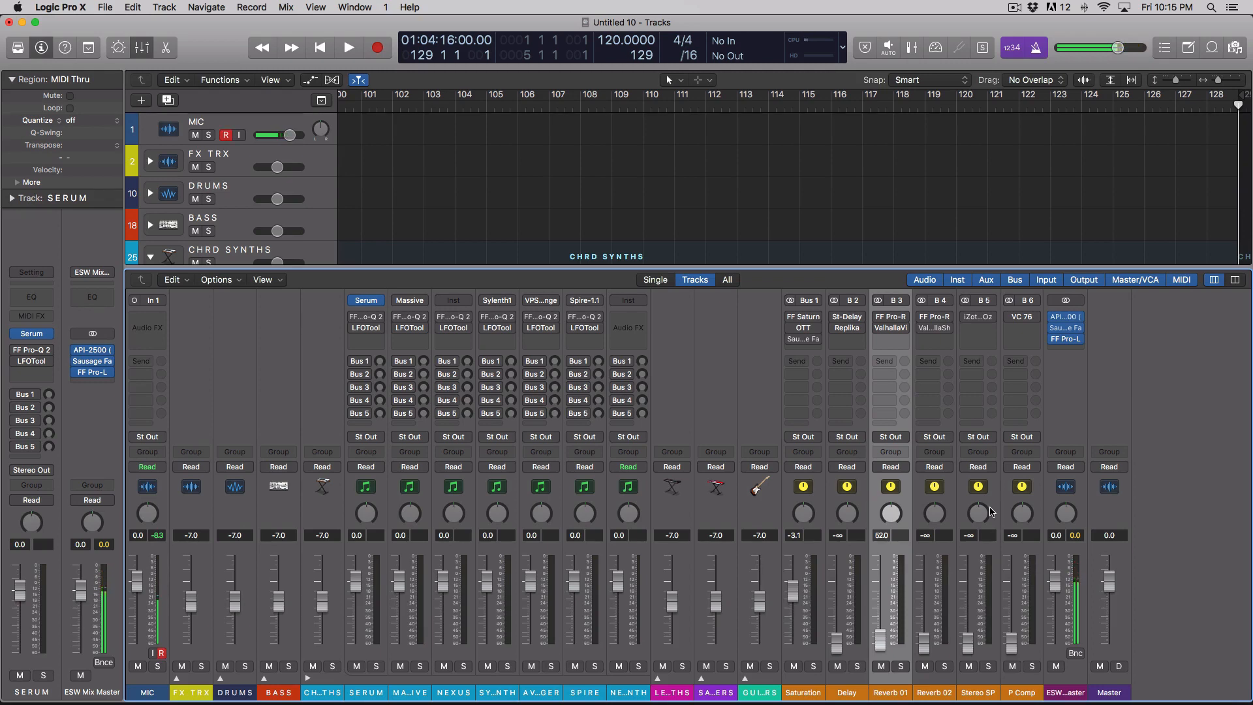
key("x")
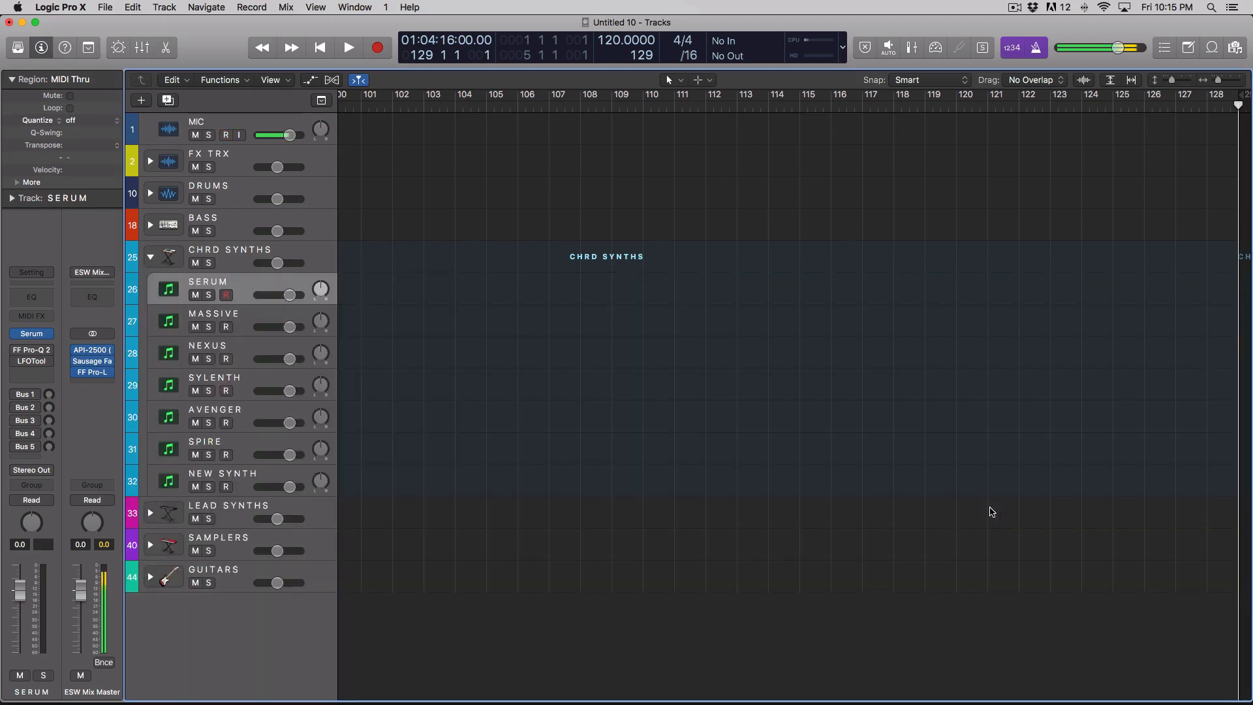